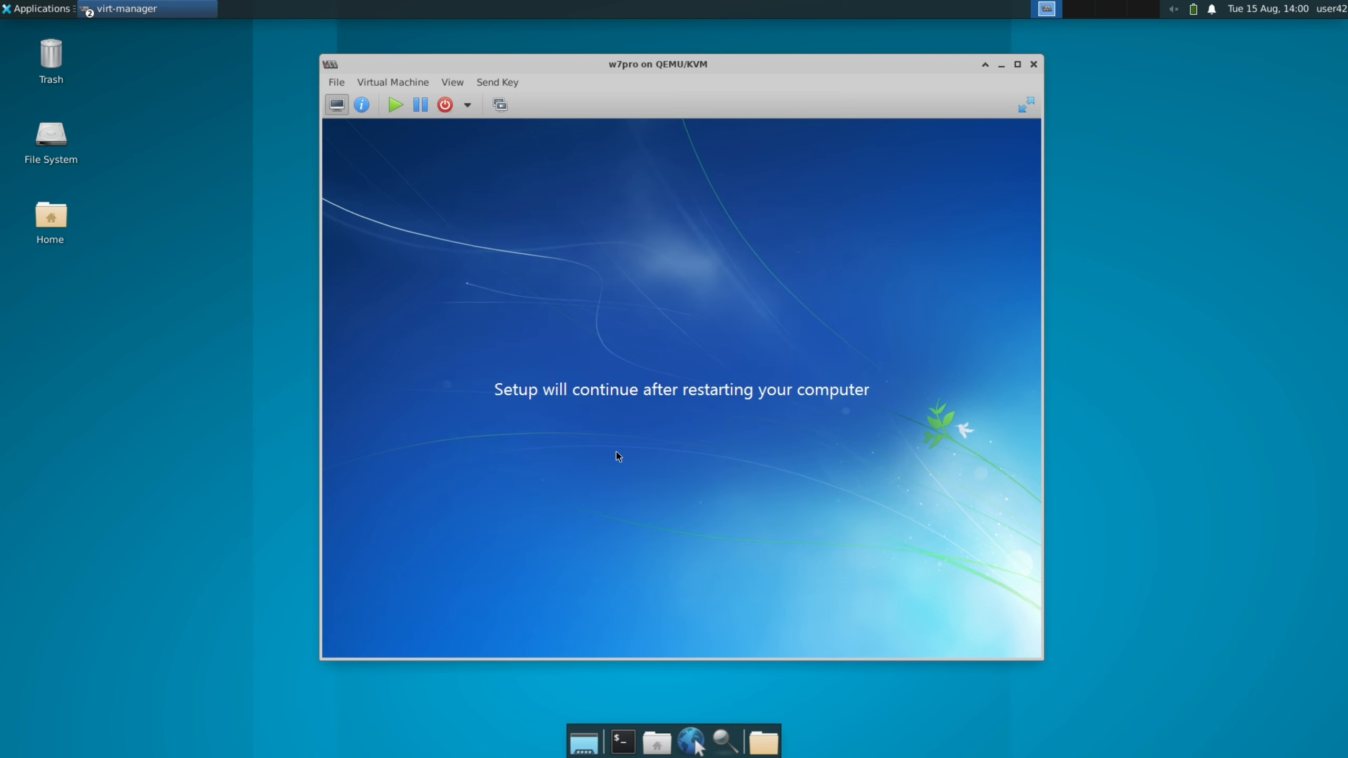
# Check the virtual machine's performance details and return to its graphical console
pyautogui.click(361, 104)
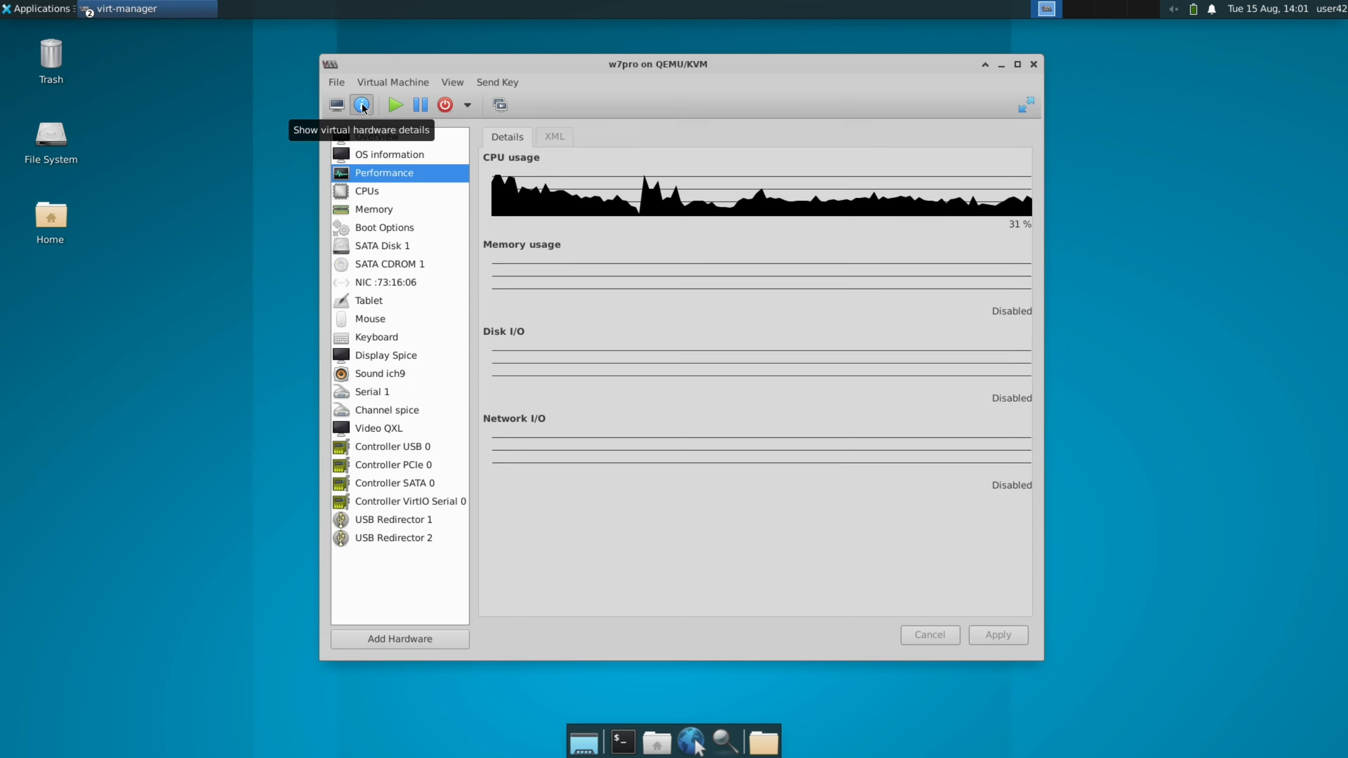
pyautogui.click(337, 105)
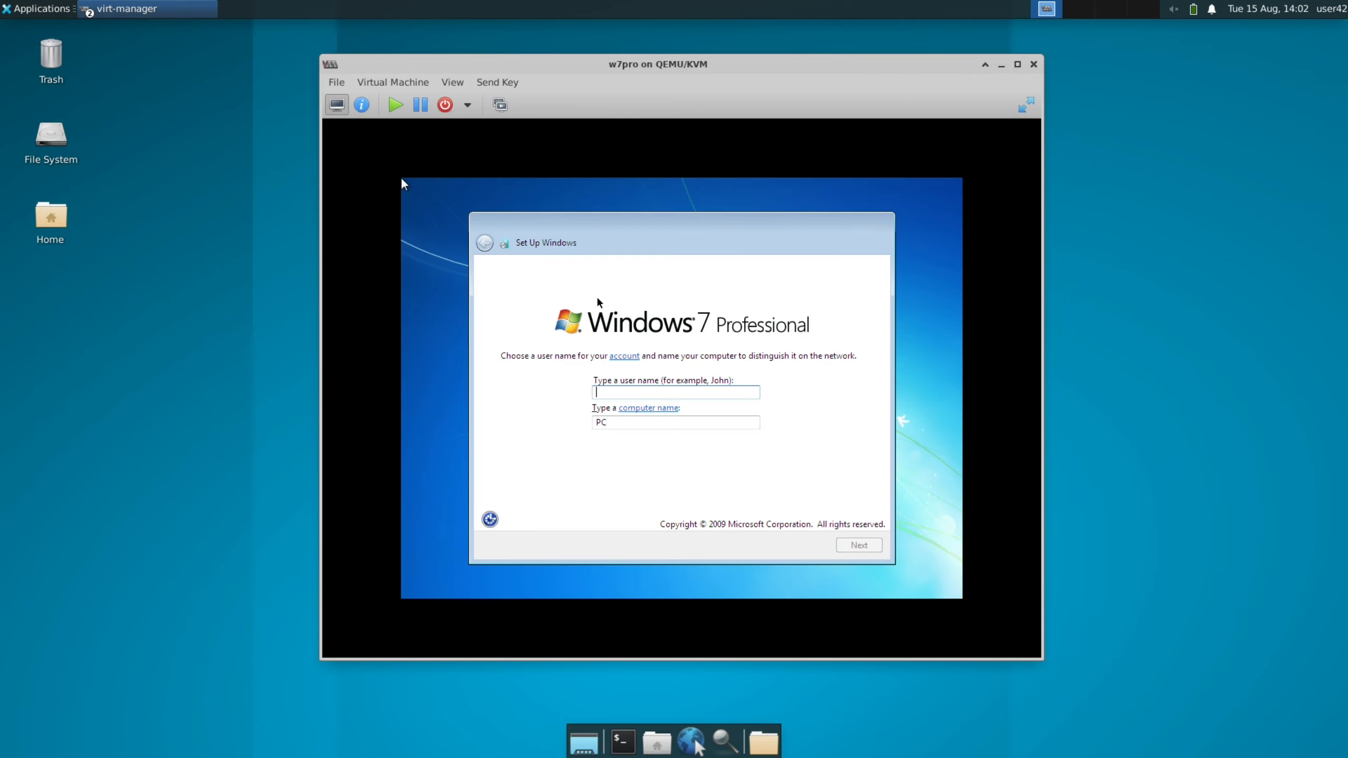
# Complete the Windows 7 setup by entering a user name and accepting the time zone, date and time settings
pyautogui.write('user42')
pyautogui.press('Return')
pyautogui.click(859, 545)
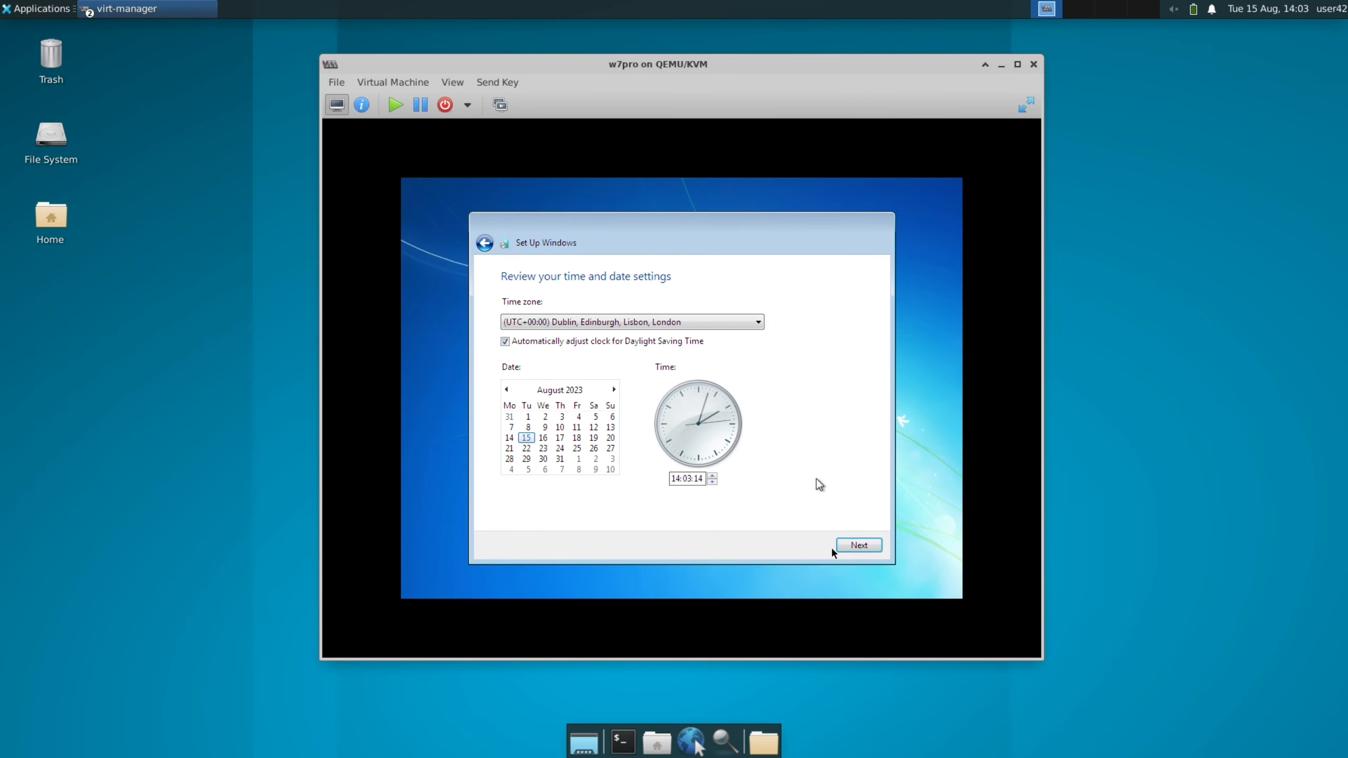
pyautogui.click(870, 546)
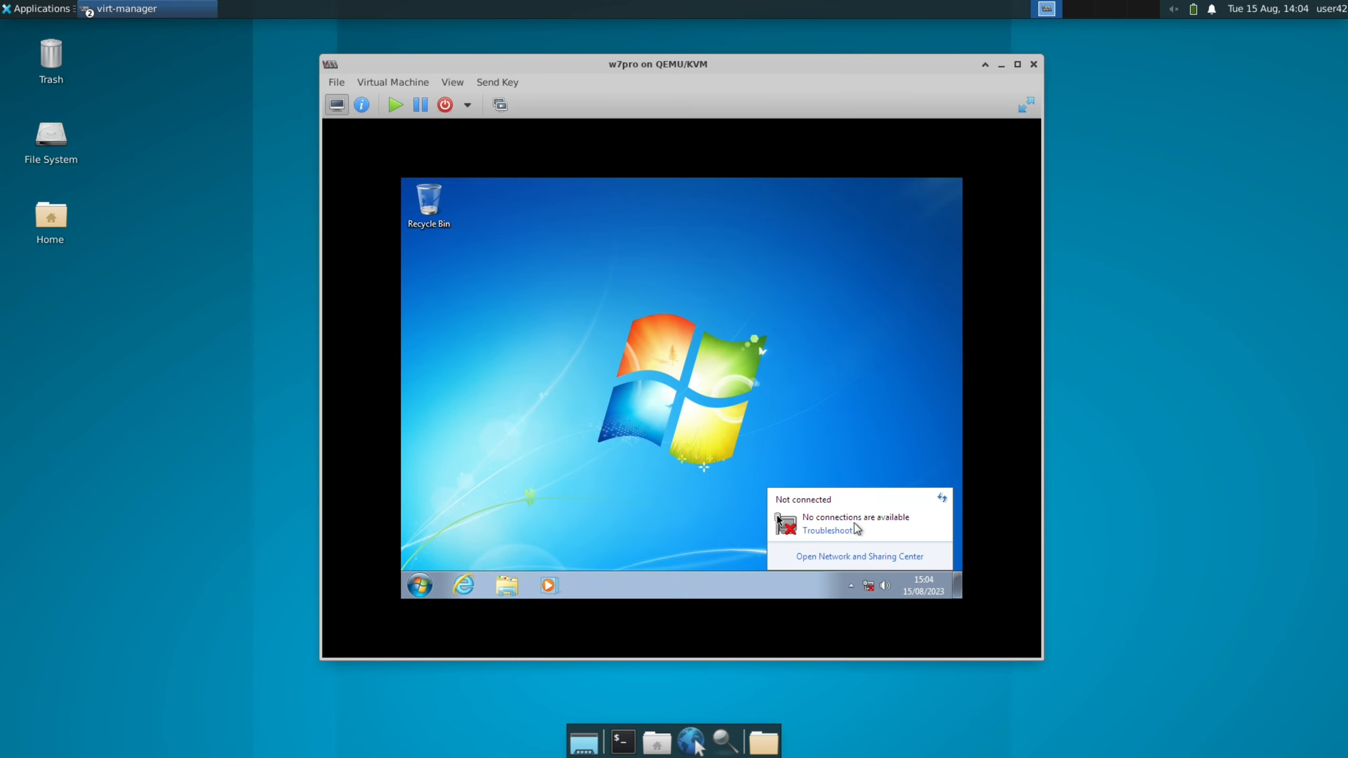
# Search for "device" in the guest to open Device Manager, and minimise its window
pyautogui.click(414, 583)
pyautogui.write('device')
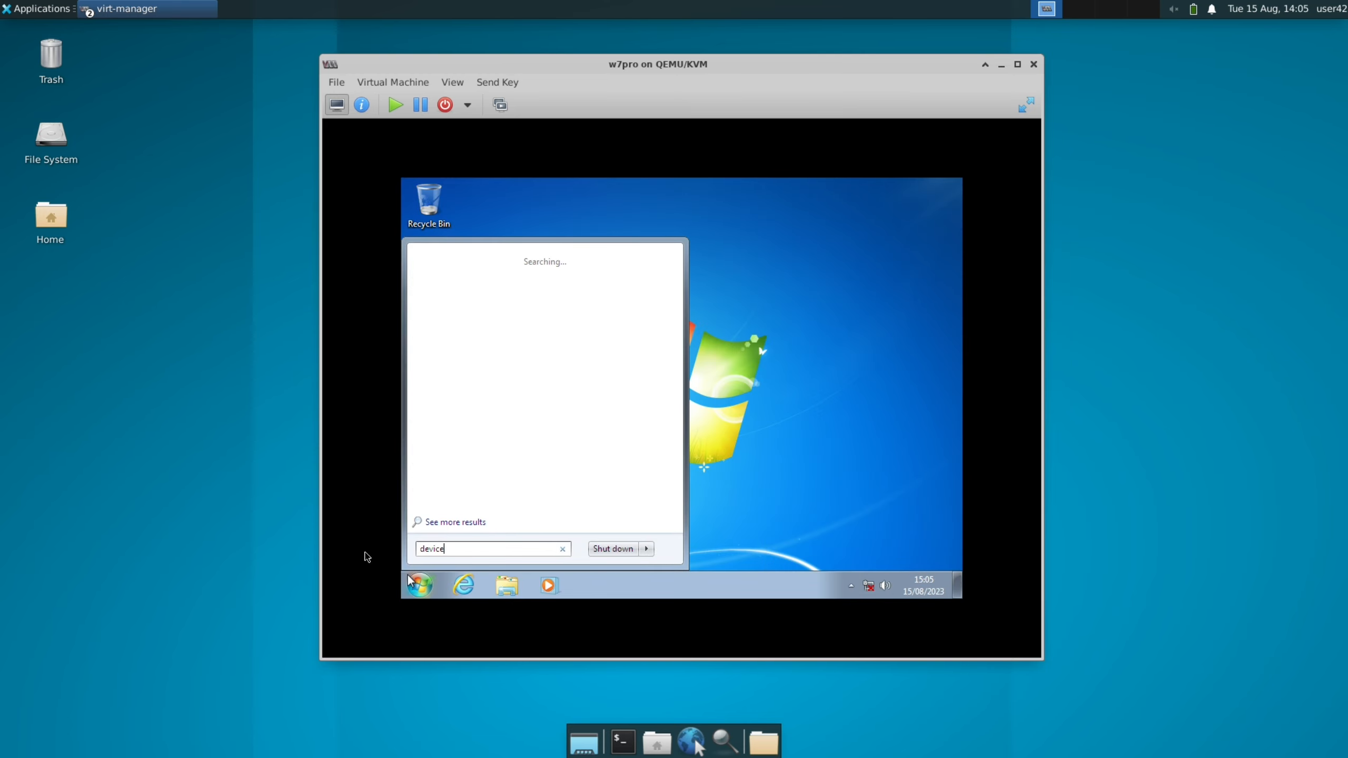
pyautogui.press('Return')
pyautogui.rightClick(550, 585)
pyautogui.click(548, 560)
pyautogui.rightClick(551, 584)
pyautogui.press('Escape')
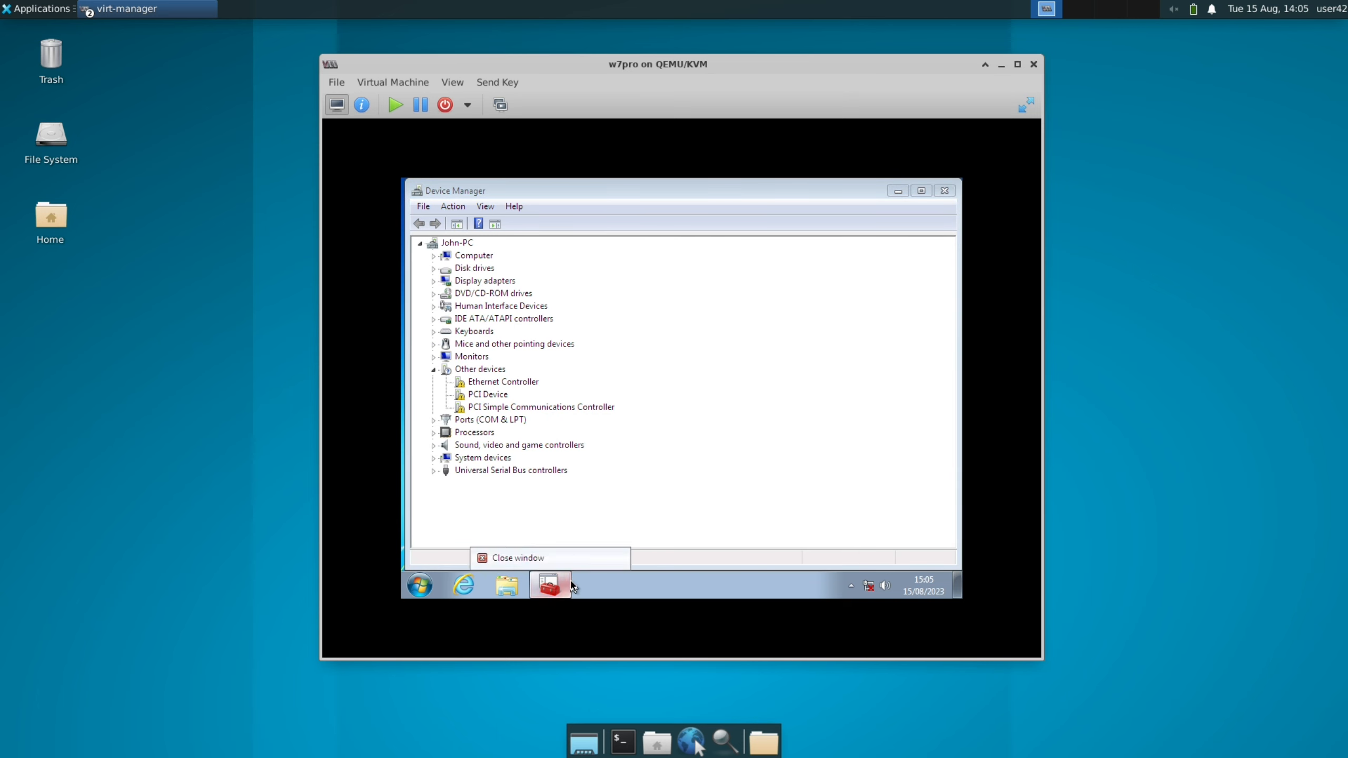
pyautogui.click(898, 190)
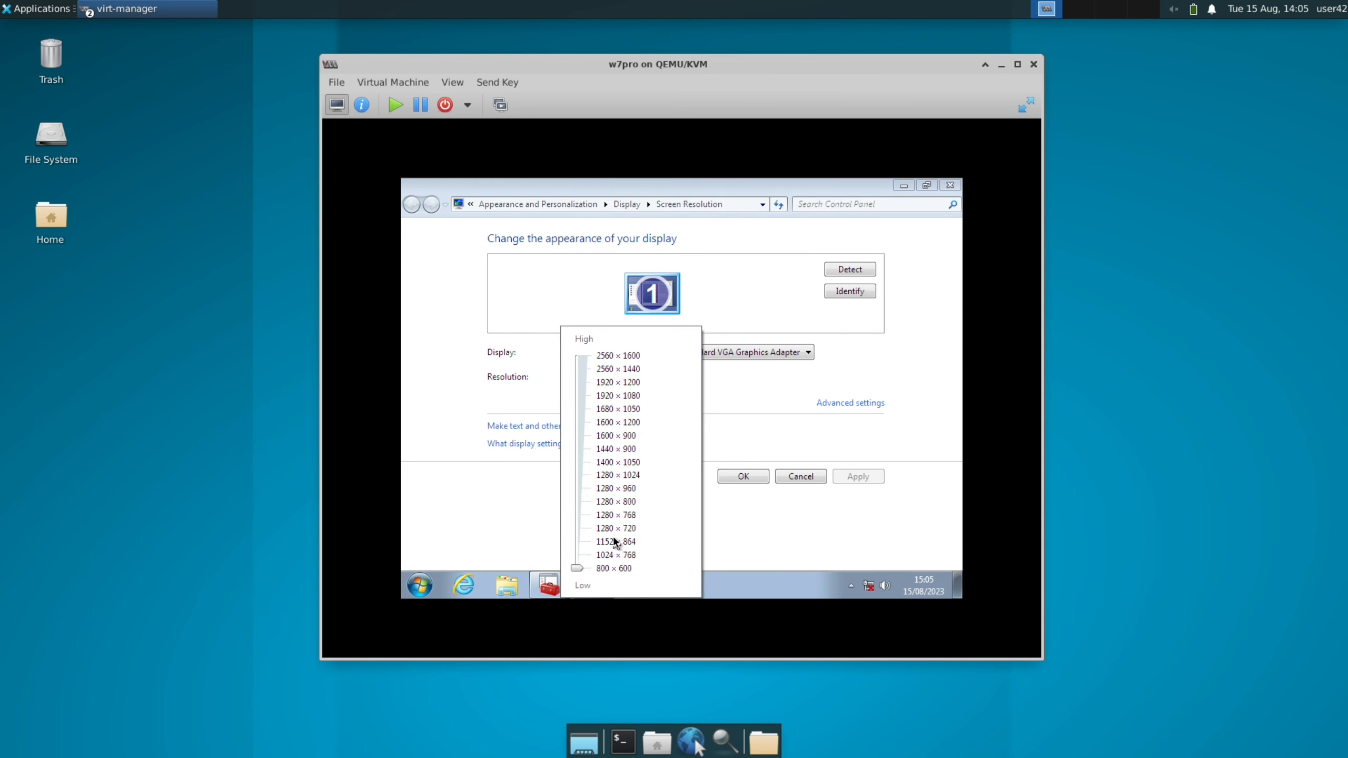
# Set the guest's screen resolution to 1440 × 900, apply it and keep the change
pyautogui.click(617, 477)
pyautogui.click(616, 449)
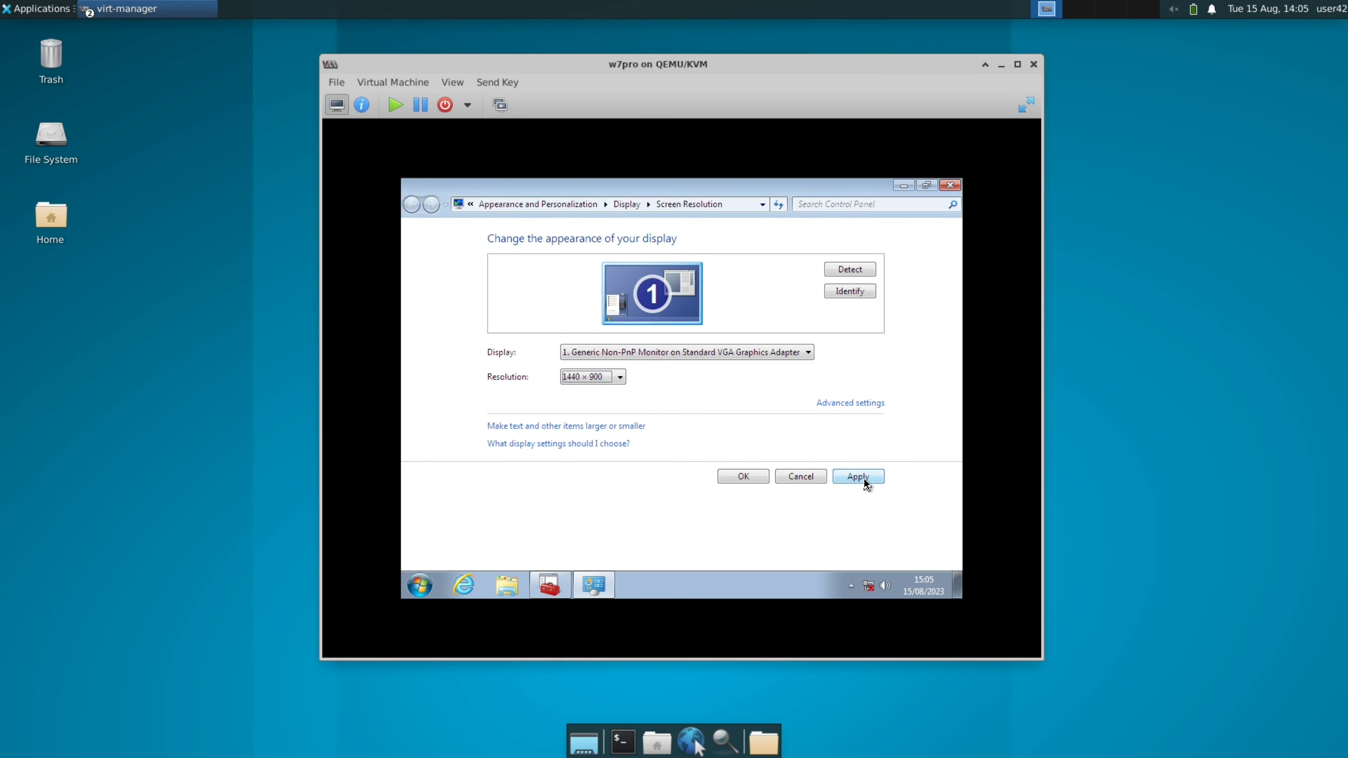
pyautogui.click(857, 476)
pyautogui.click(849, 413)
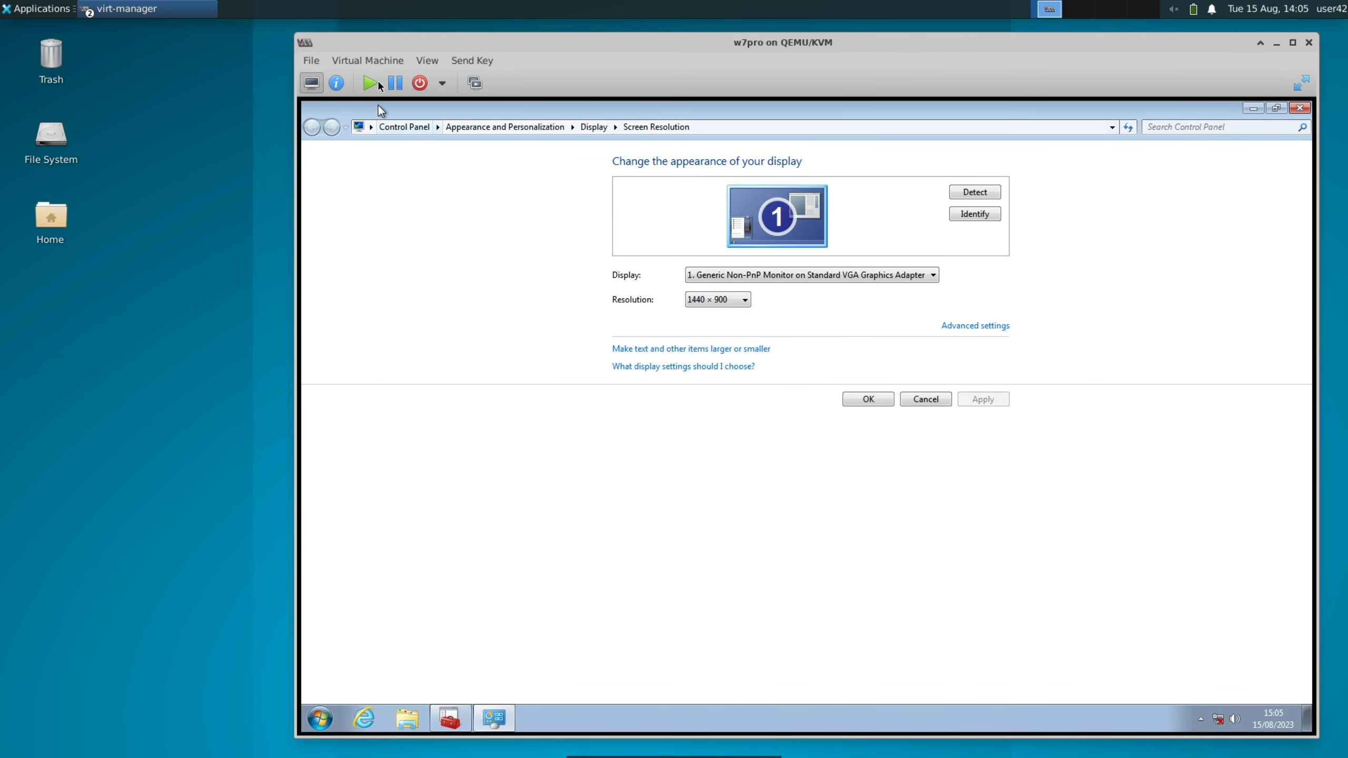
# Replace the virtual machine's SATA CDROM 1 image with virtio-win-0.1.229.iso and apply the change
pyautogui.doubleClick(386, 47)
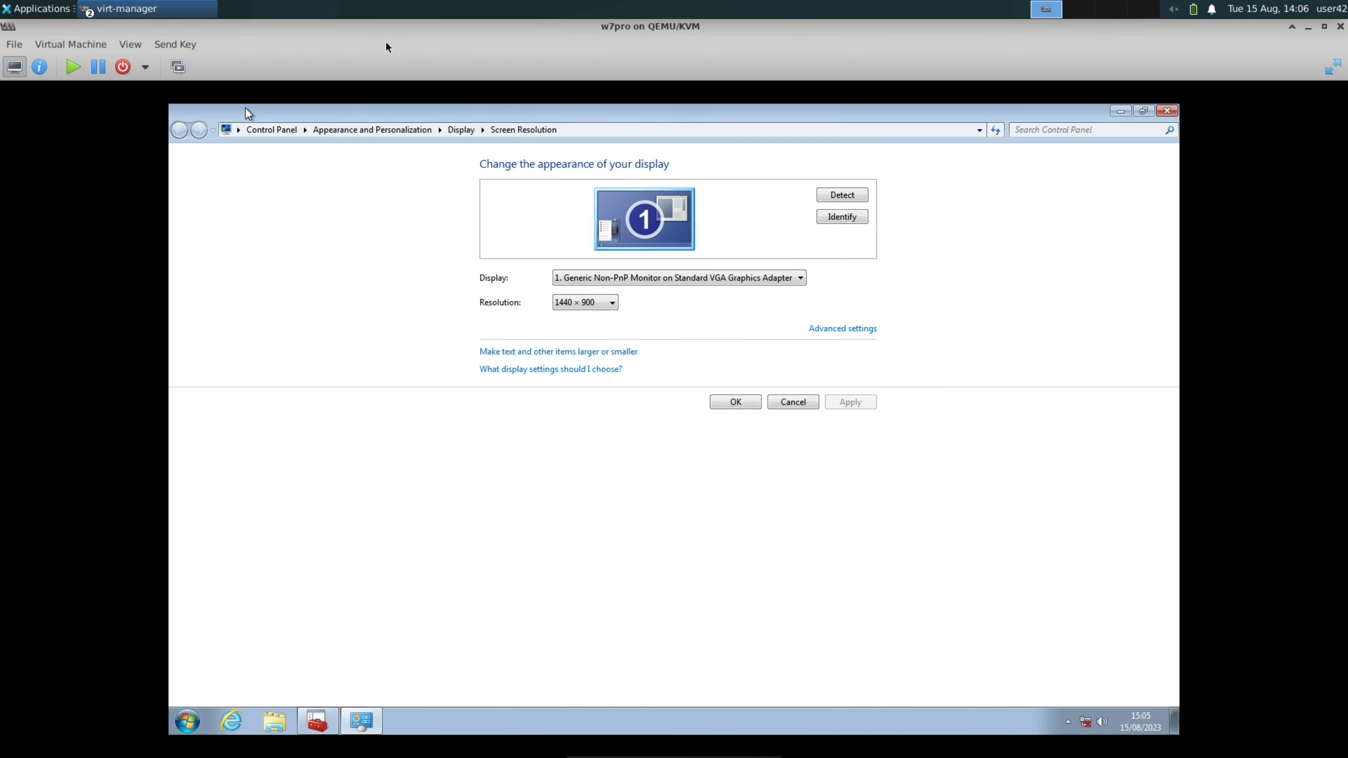
pyautogui.click(40, 67)
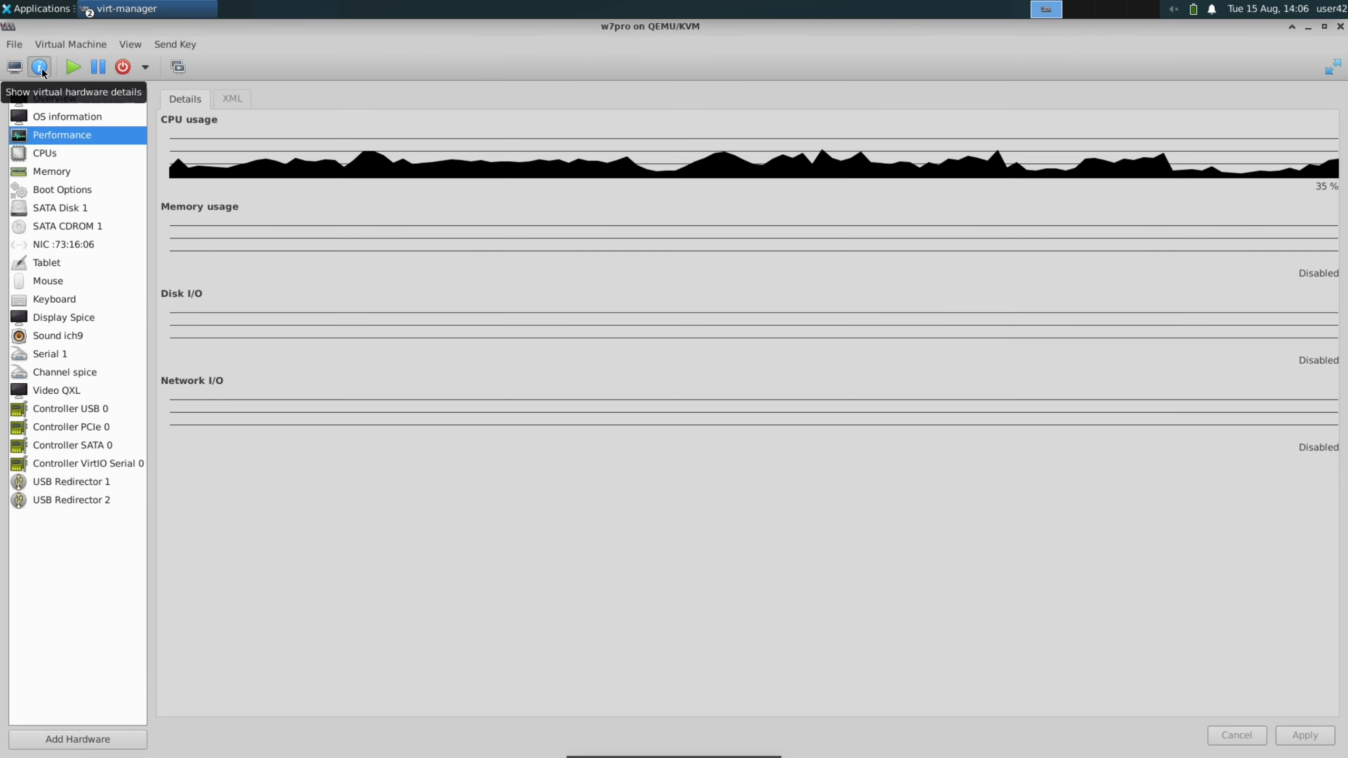
pyautogui.click(66, 225)
pyautogui.moveTo(1248, 42); pyautogui.dragTo(1226, 93)
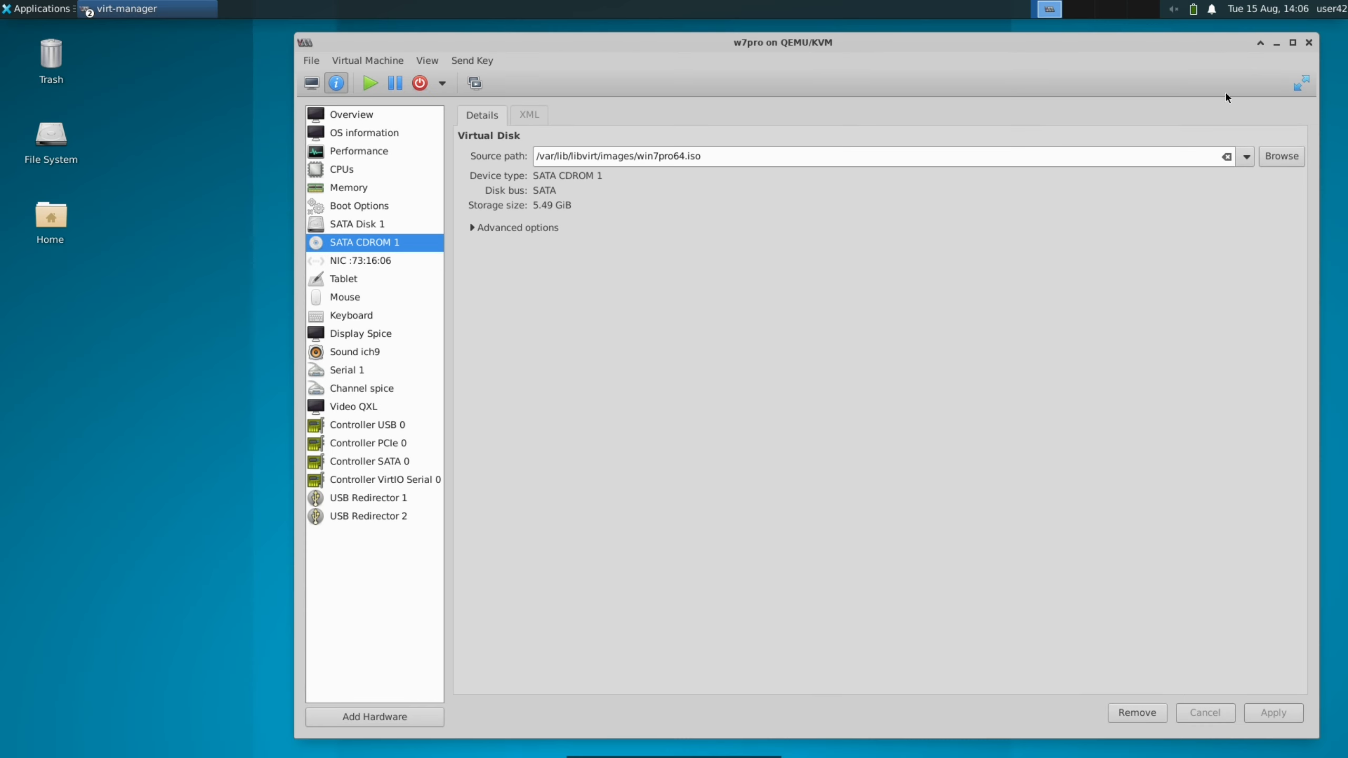
pyautogui.click(1226, 156)
pyautogui.click(1277, 156)
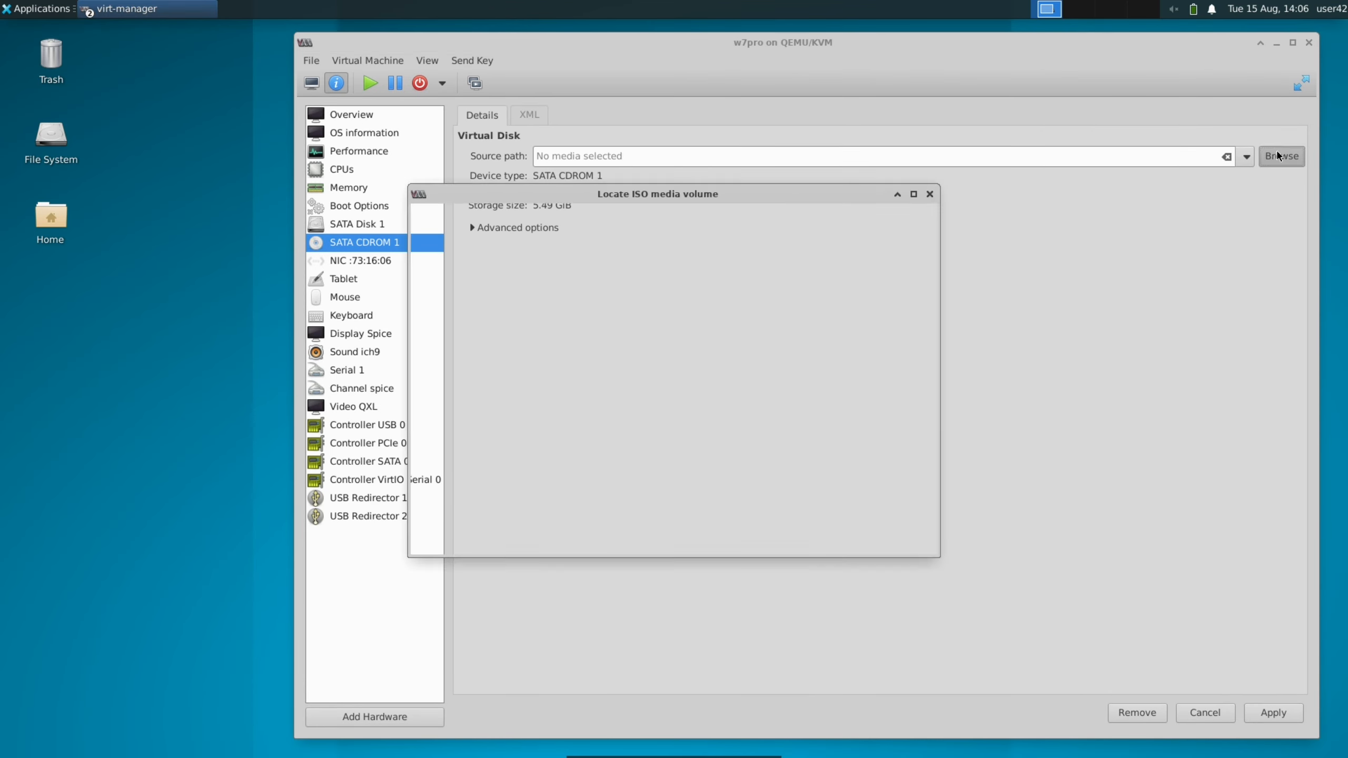
pyautogui.doubleClick(662, 461)
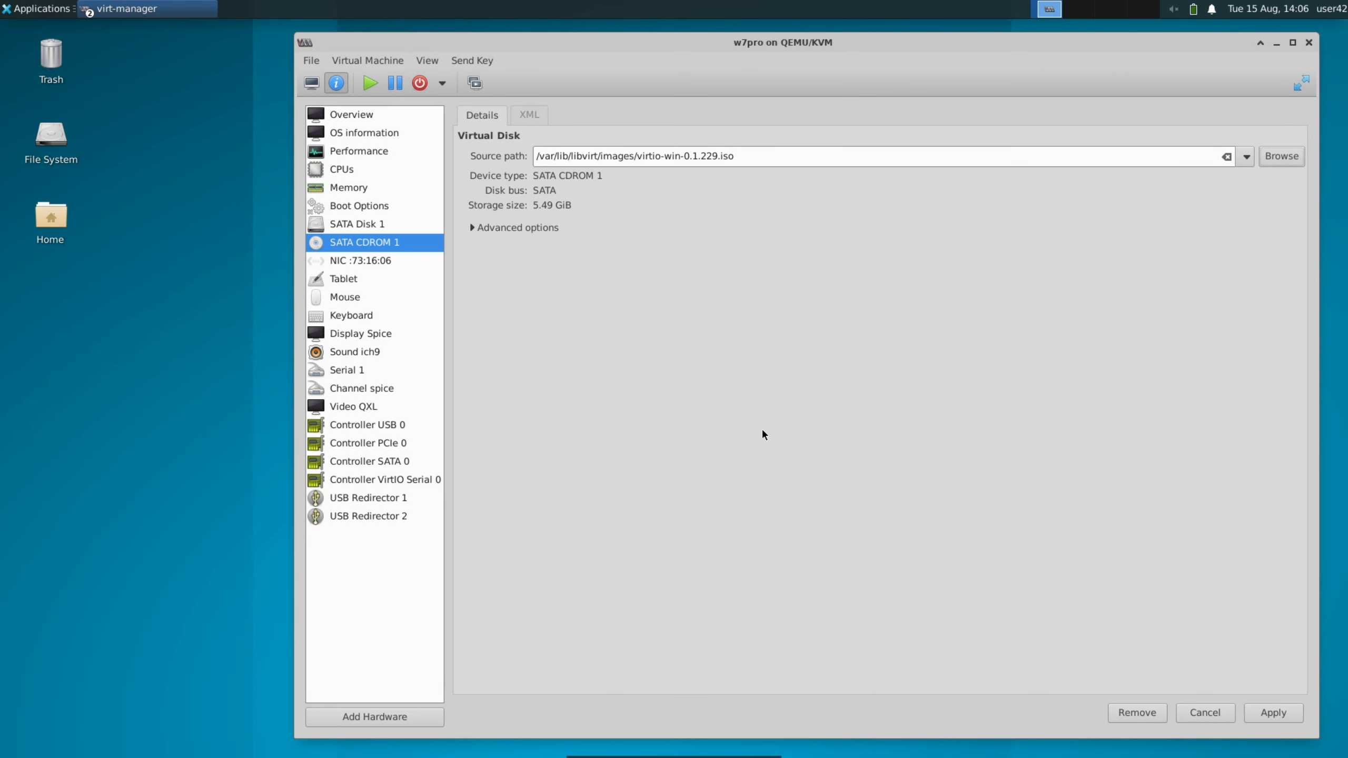
pyautogui.click(1274, 713)
# View the files of the virtio-win CD in the guest's console and close the Screen Resolution window
pyautogui.click(312, 83)
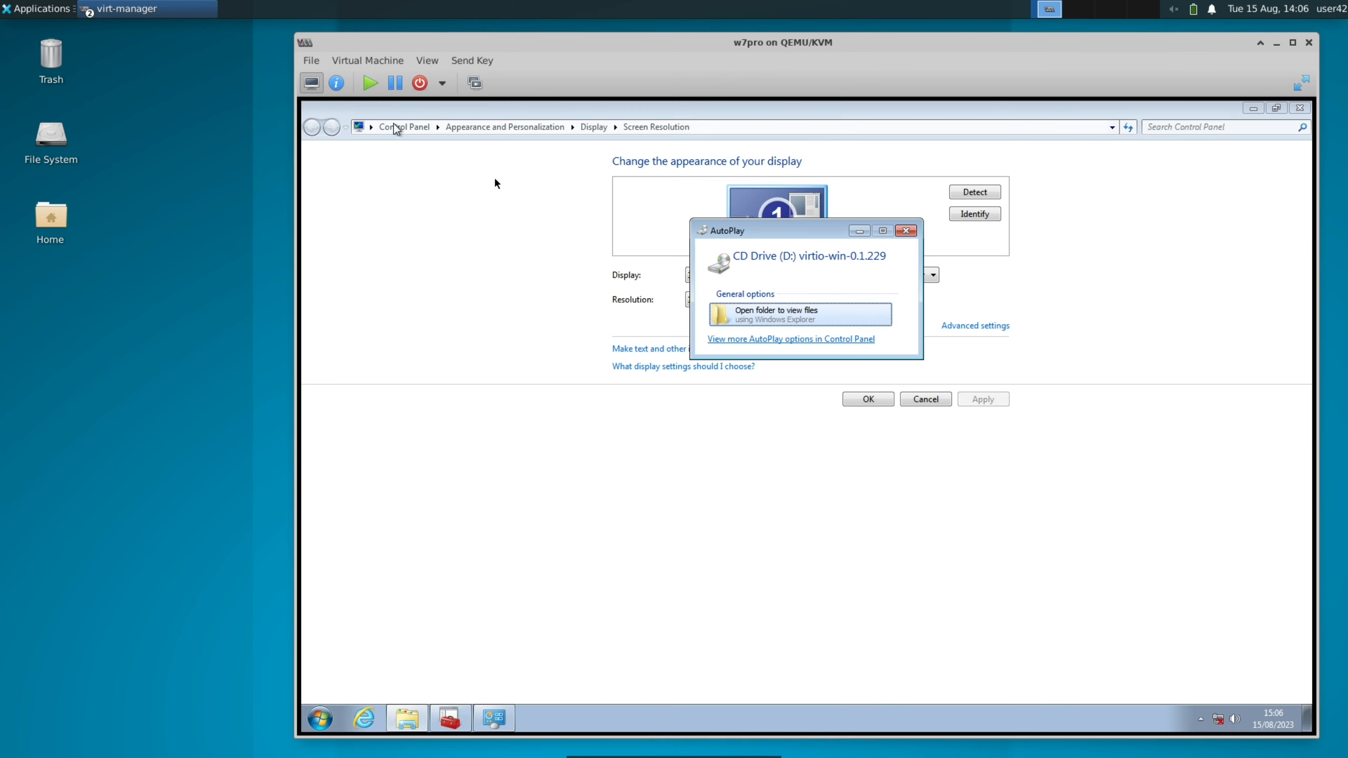
pyautogui.click(775, 318)
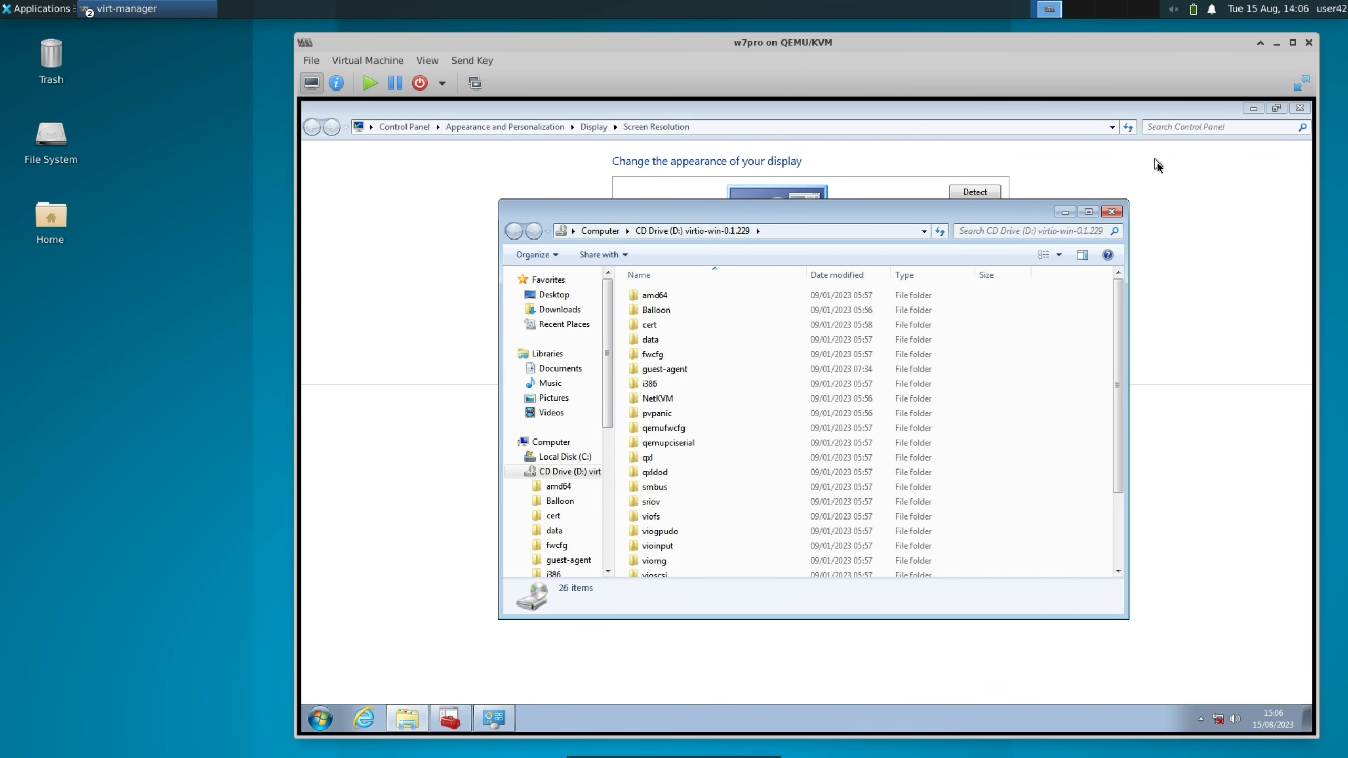
pyautogui.click(1163, 184)
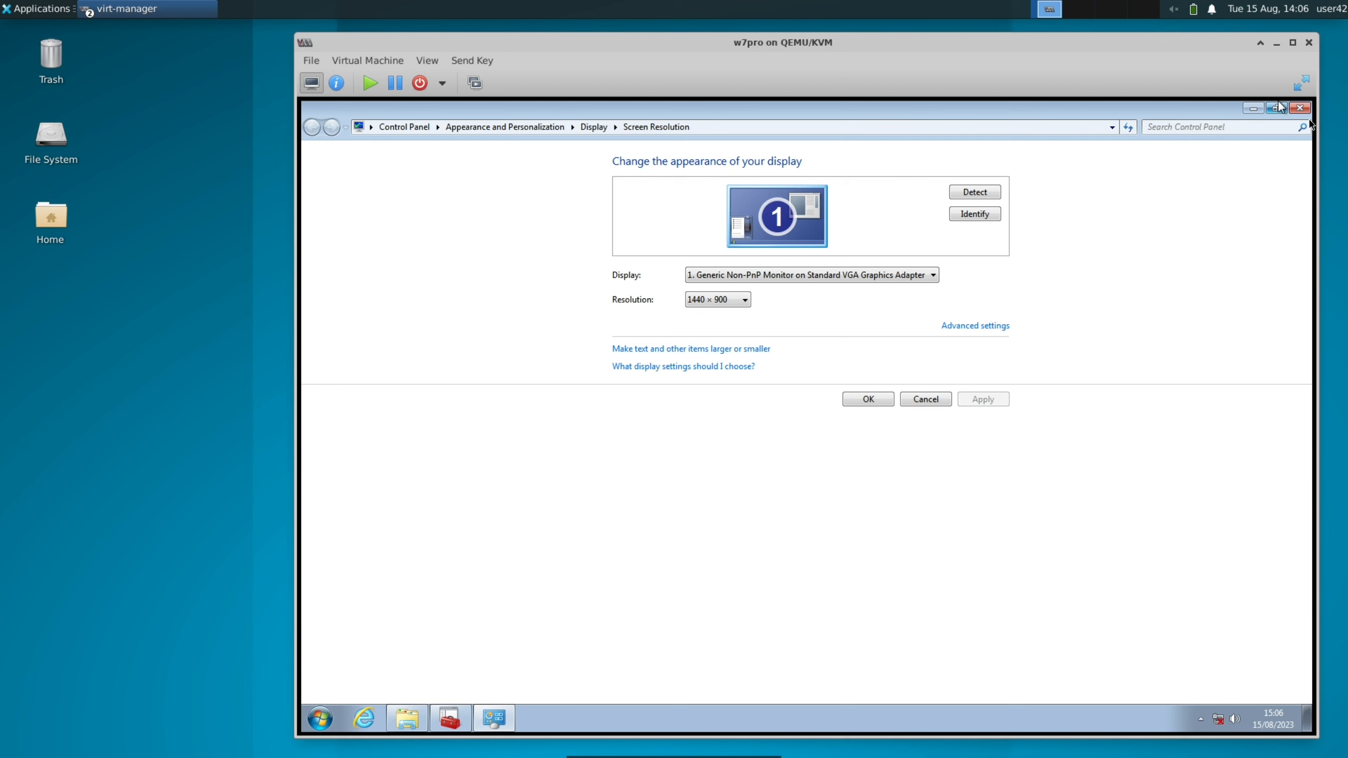
pyautogui.click(1300, 109)
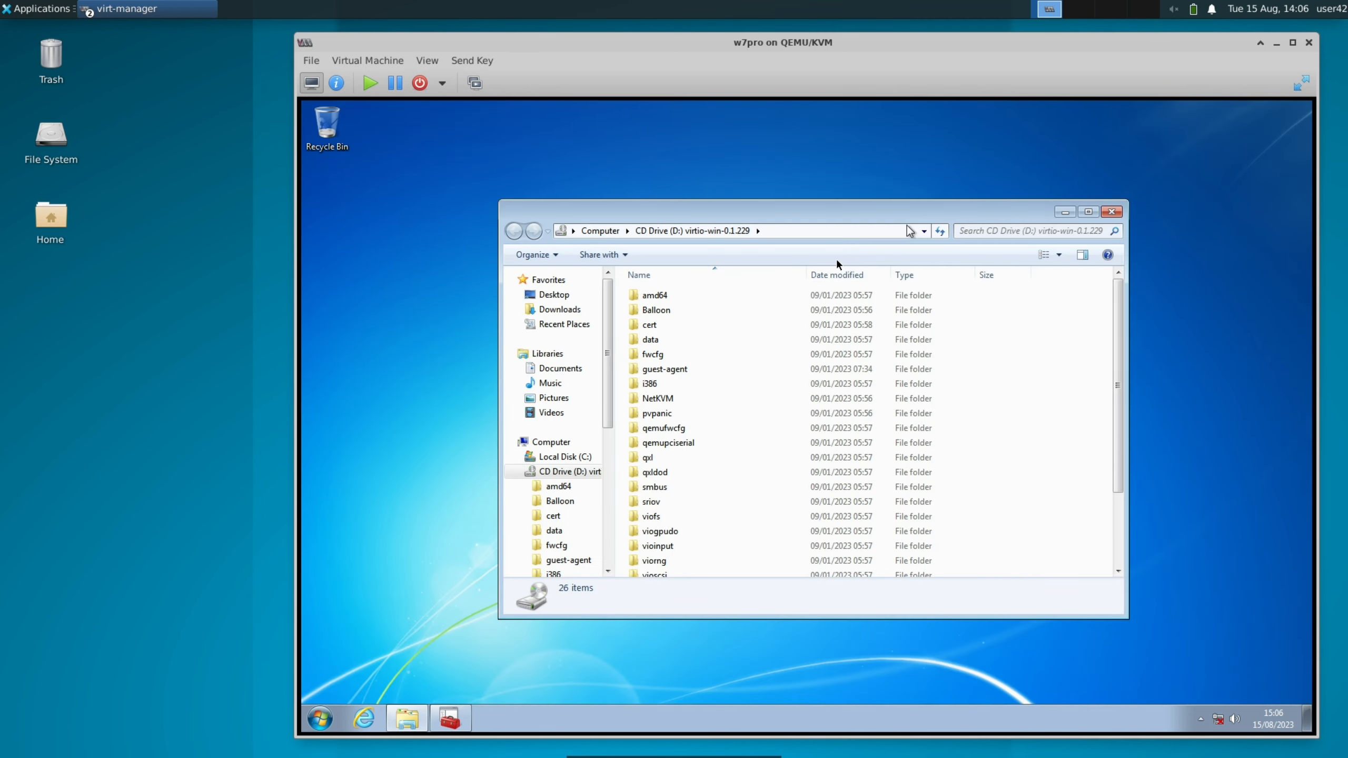
# In Device Manager, set the Ethernet Controller's driver search location to the NetKVM\w7\amd64 folder on the virtio-win CD
pyautogui.click(454, 726)
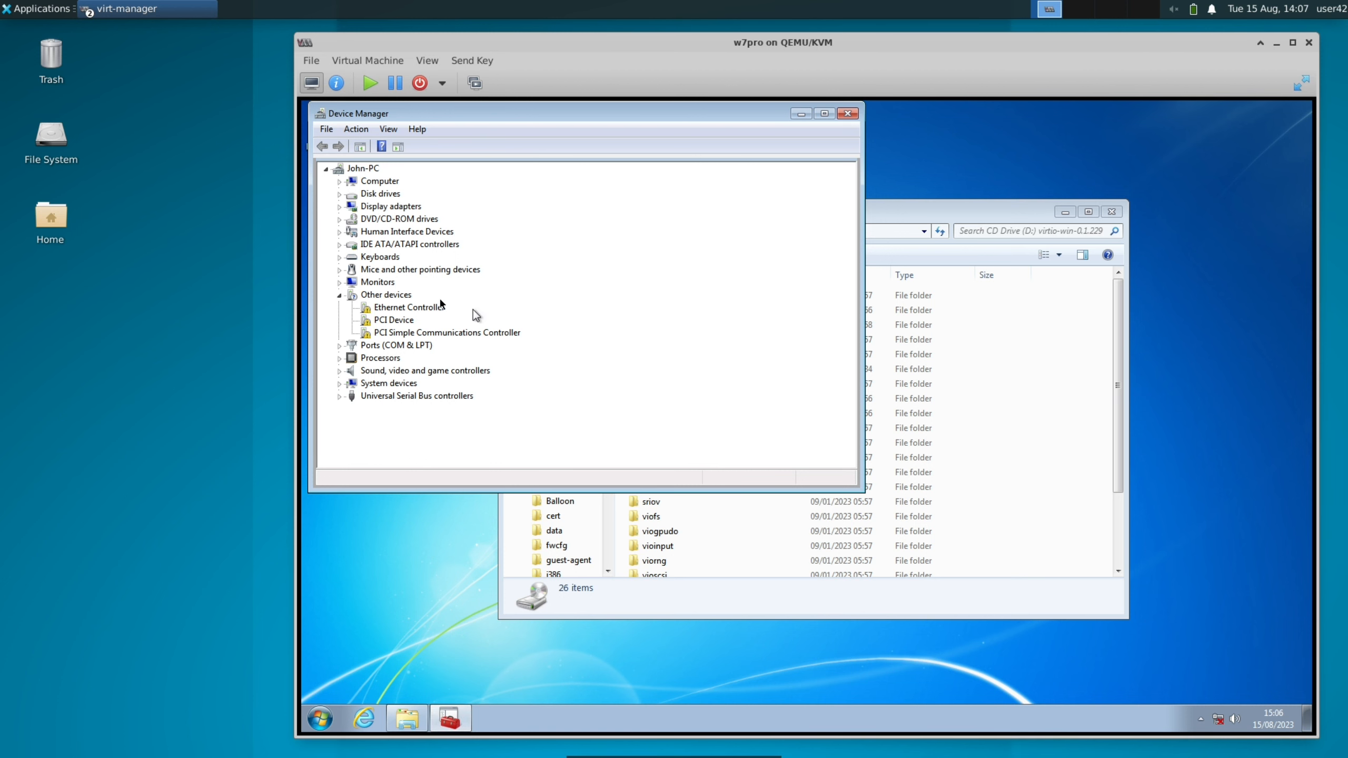
pyautogui.click(409, 307)
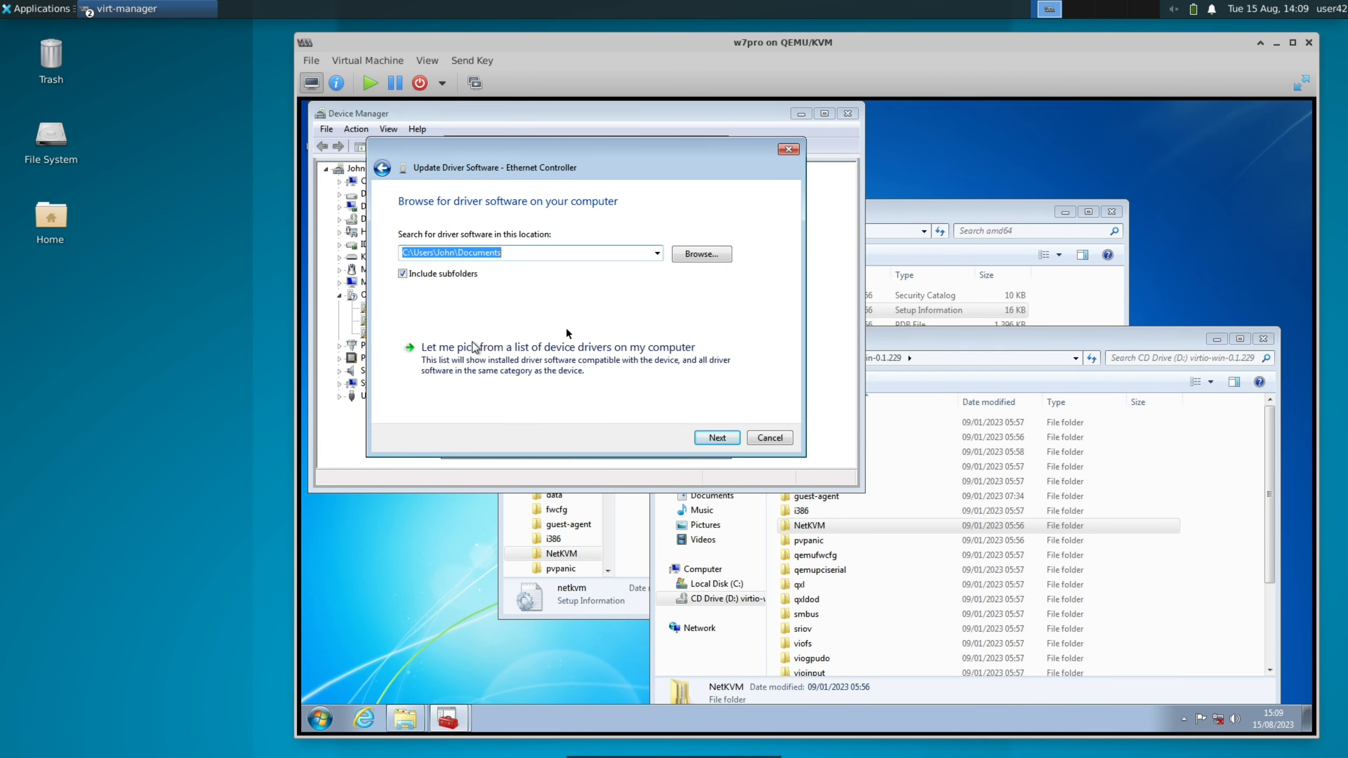
pyautogui.click(703, 258)
pyautogui.click(797, 397)
pyautogui.scroll(-3, 797, 397)
pyautogui.click(773, 415)
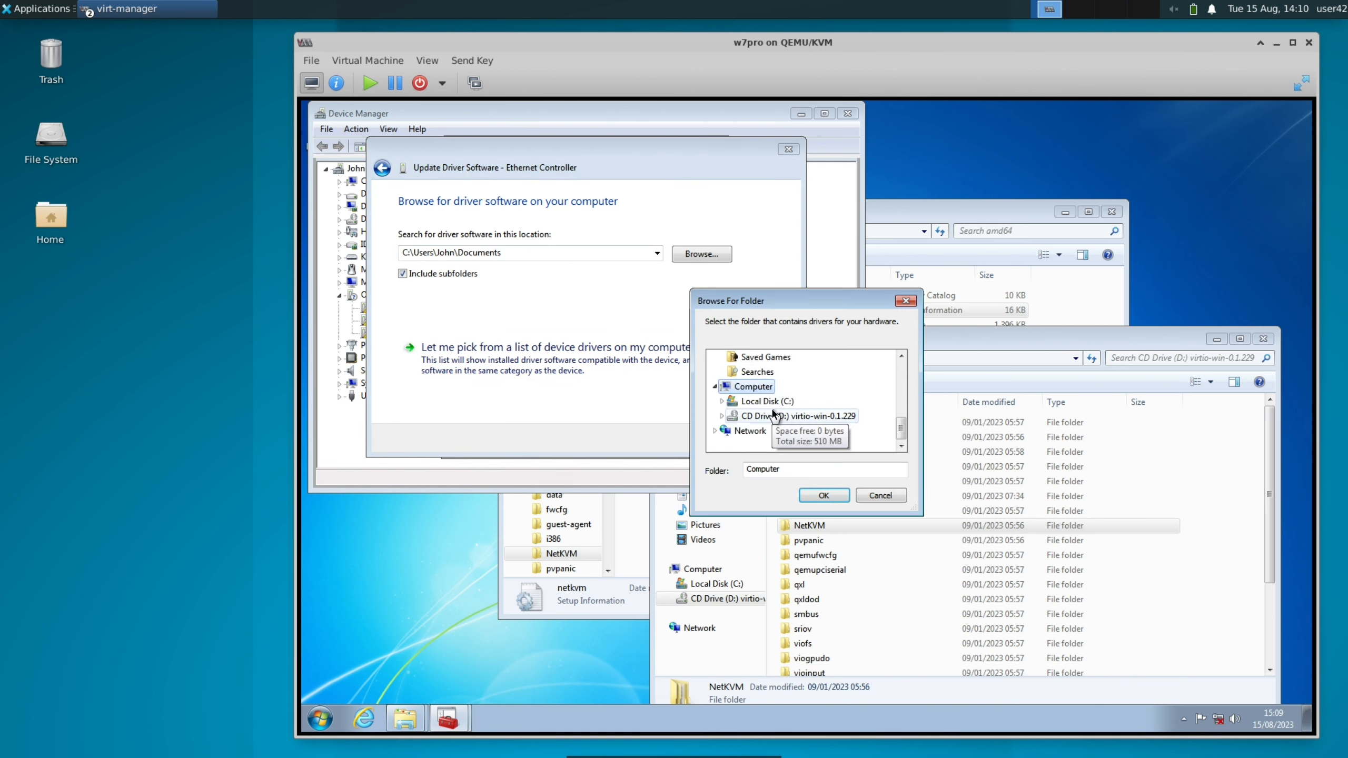
pyautogui.click(773, 414)
pyautogui.scroll(-5, 773, 413)
pyautogui.scroll(2, 773, 409)
pyautogui.click(773, 390)
pyautogui.scroll(-4, 774, 395)
pyautogui.scroll(1, 769, 395)
pyautogui.click(760, 391)
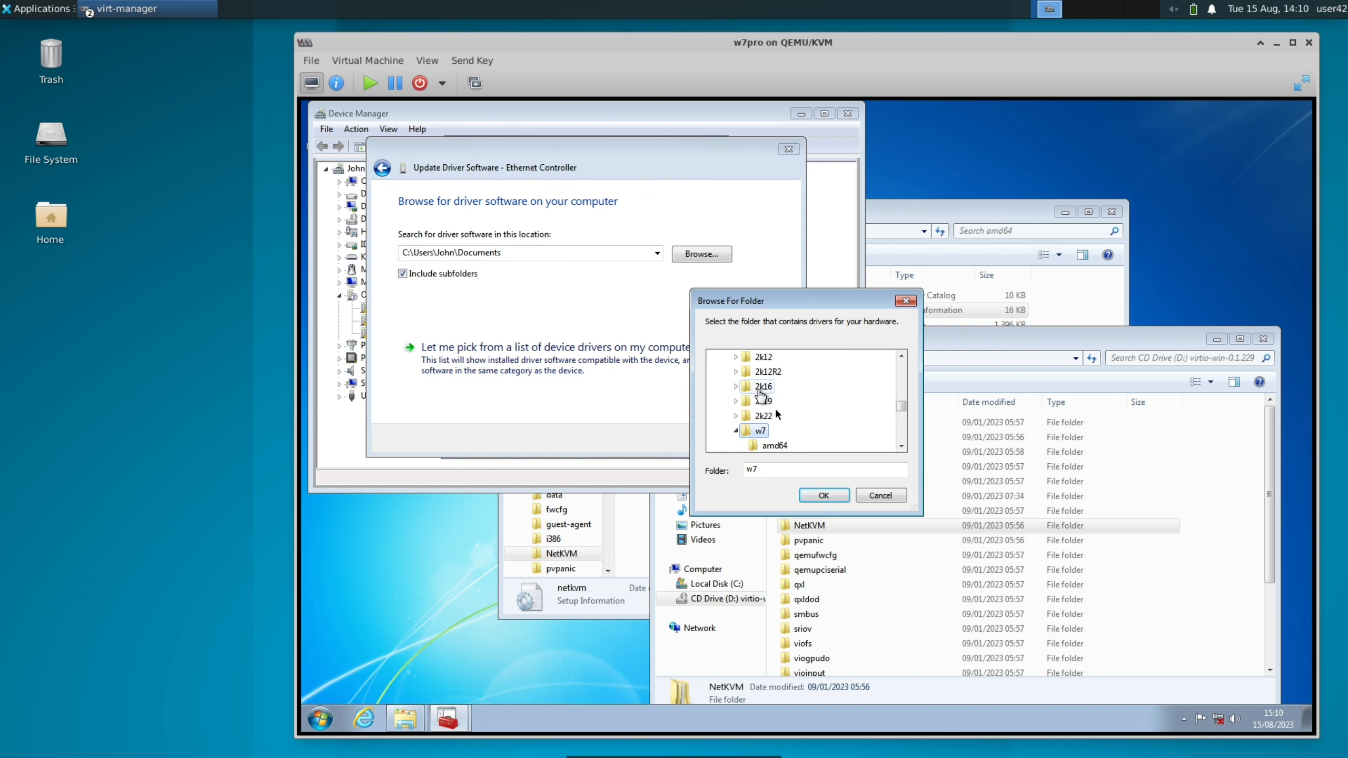
pyautogui.click(774, 445)
pyautogui.click(824, 495)
# Install the Ethernet Controller driver from the chosen folder and close the update wizard
pyautogui.click(715, 438)
pyautogui.moveTo(616, 150); pyautogui.dragTo(951, 174)
pyautogui.click(1091, 461)
# Choose Home network as the network location, and close the location dialog and the Ethernet adapter's properties
pyautogui.click(791, 359)
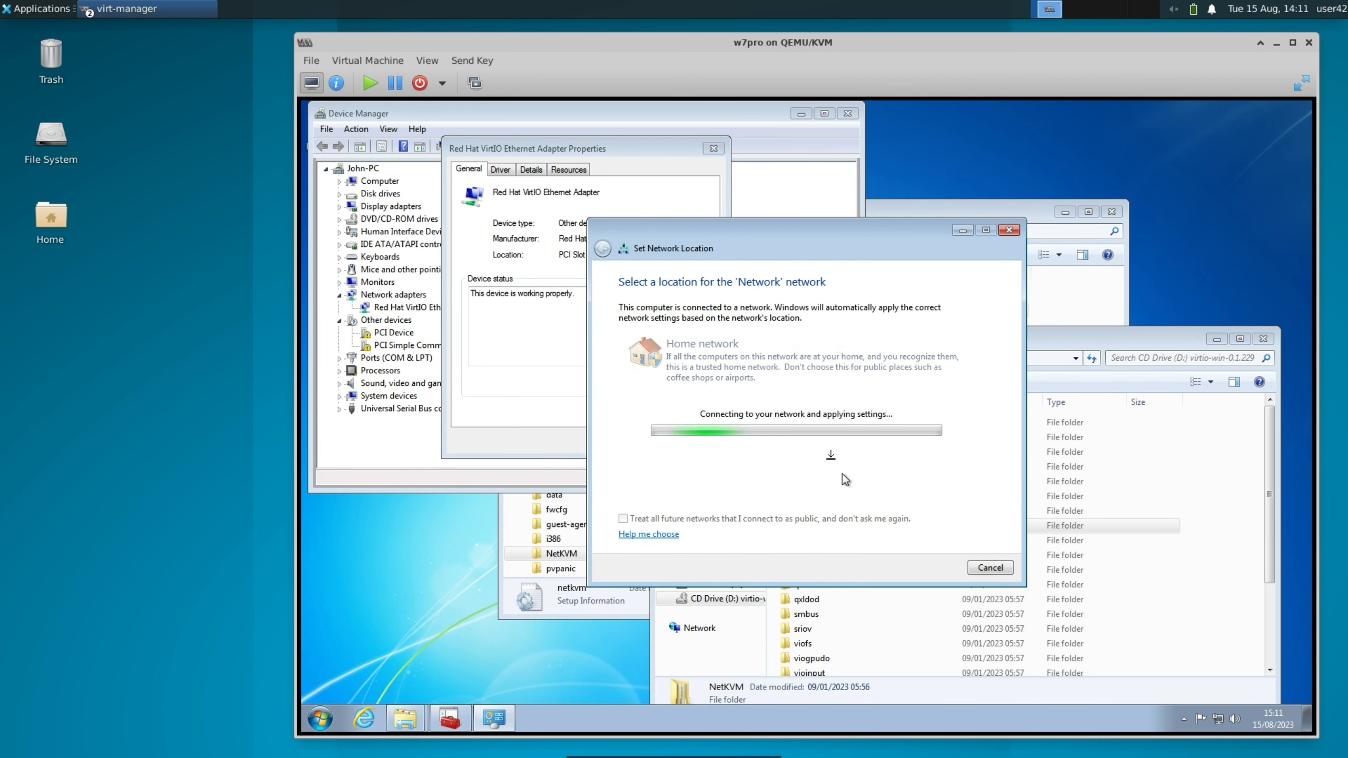
pyautogui.click(1217, 725)
pyautogui.click(991, 568)
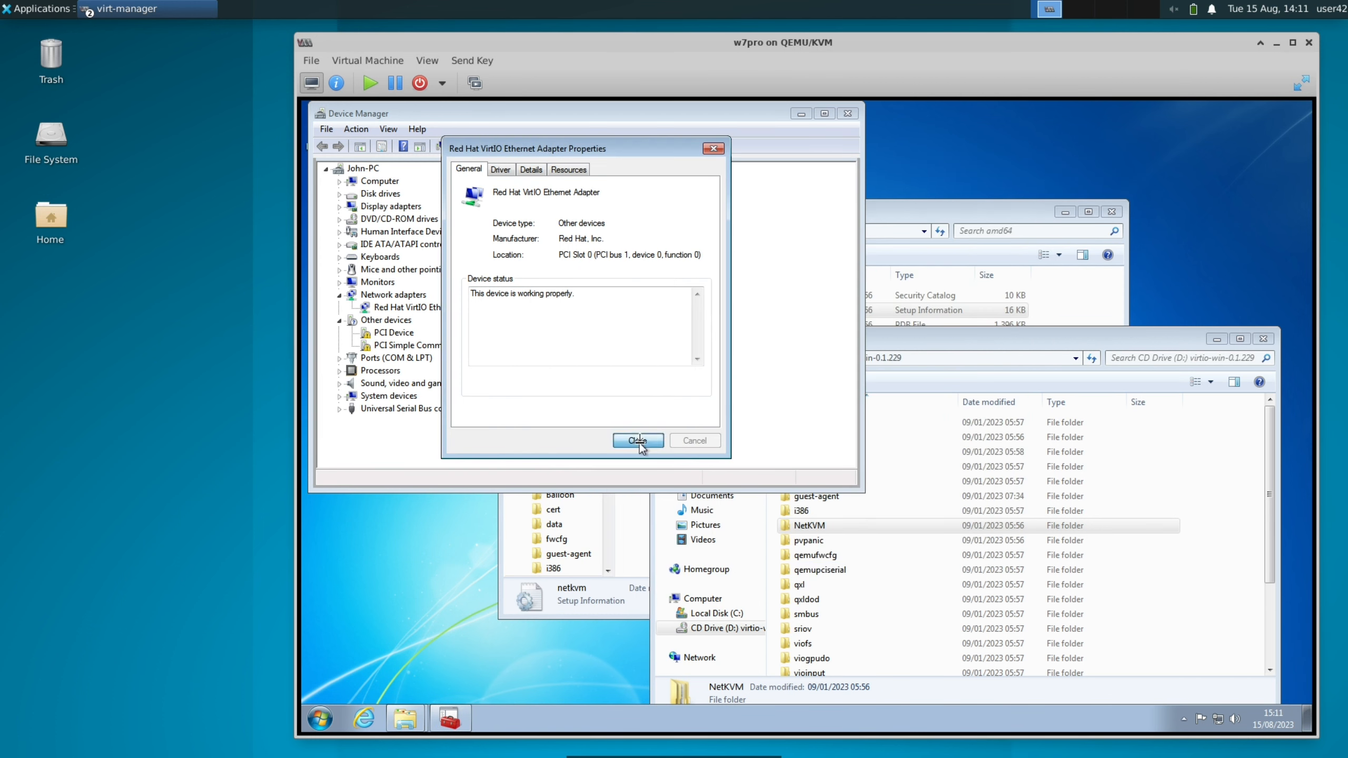
pyautogui.click(640, 445)
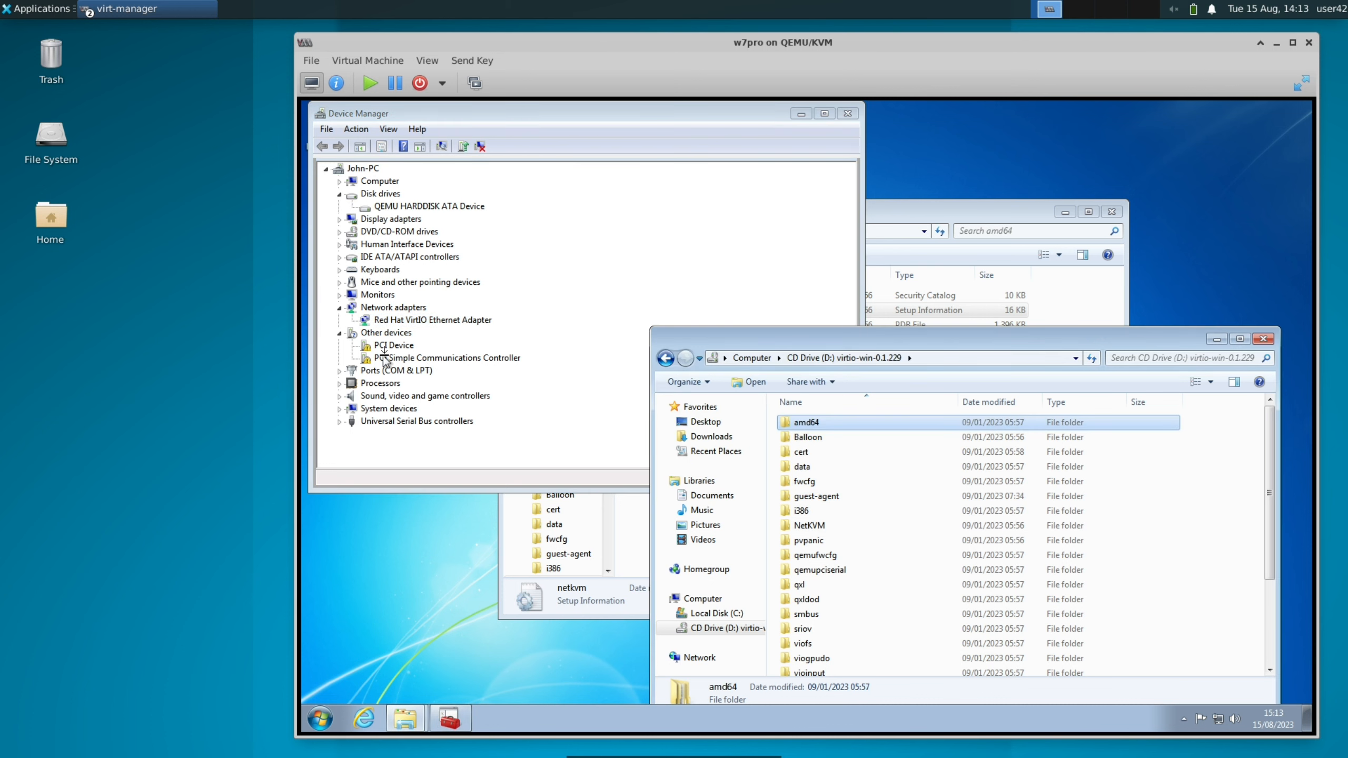
# Install the PCI Device's driver by searching D:\ including subfolders, and close the wizard and device properties
pyautogui.doubleClick(387, 346)
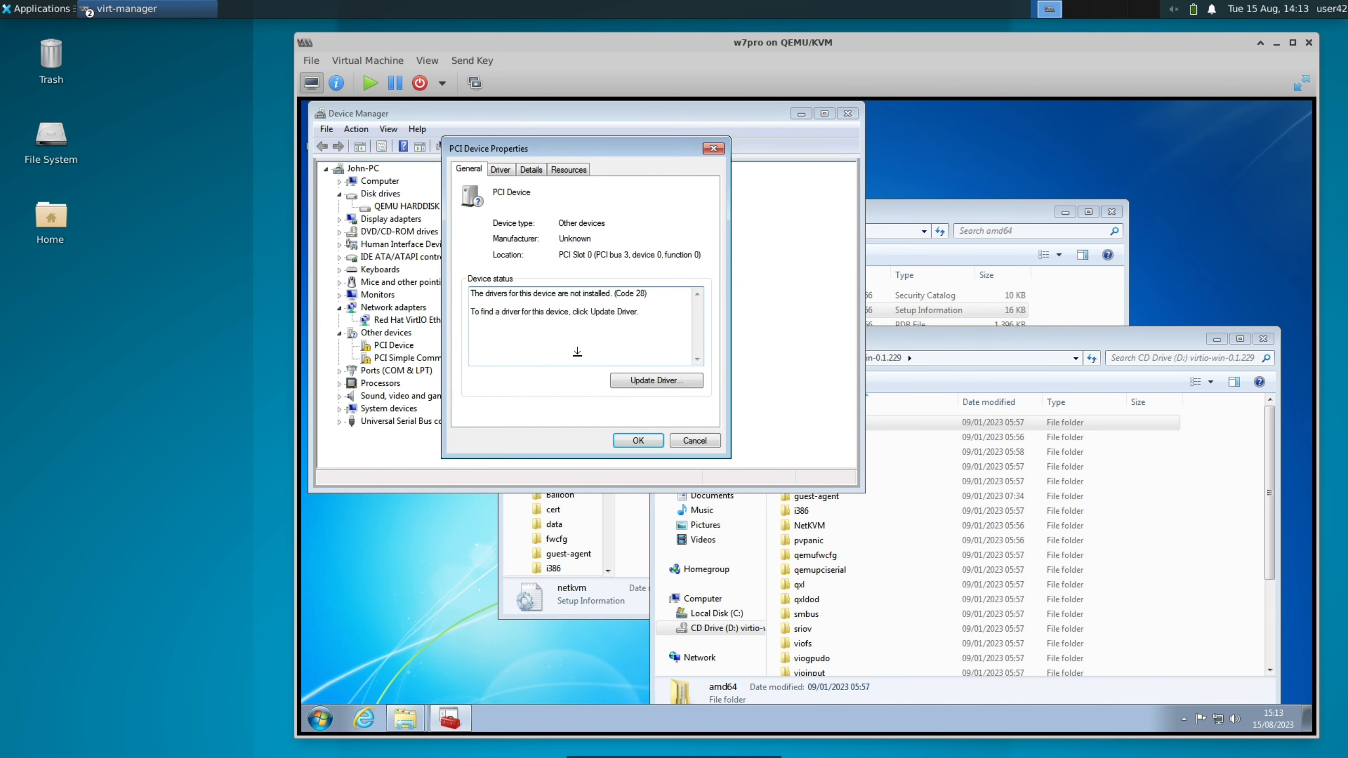
pyautogui.click(641, 382)
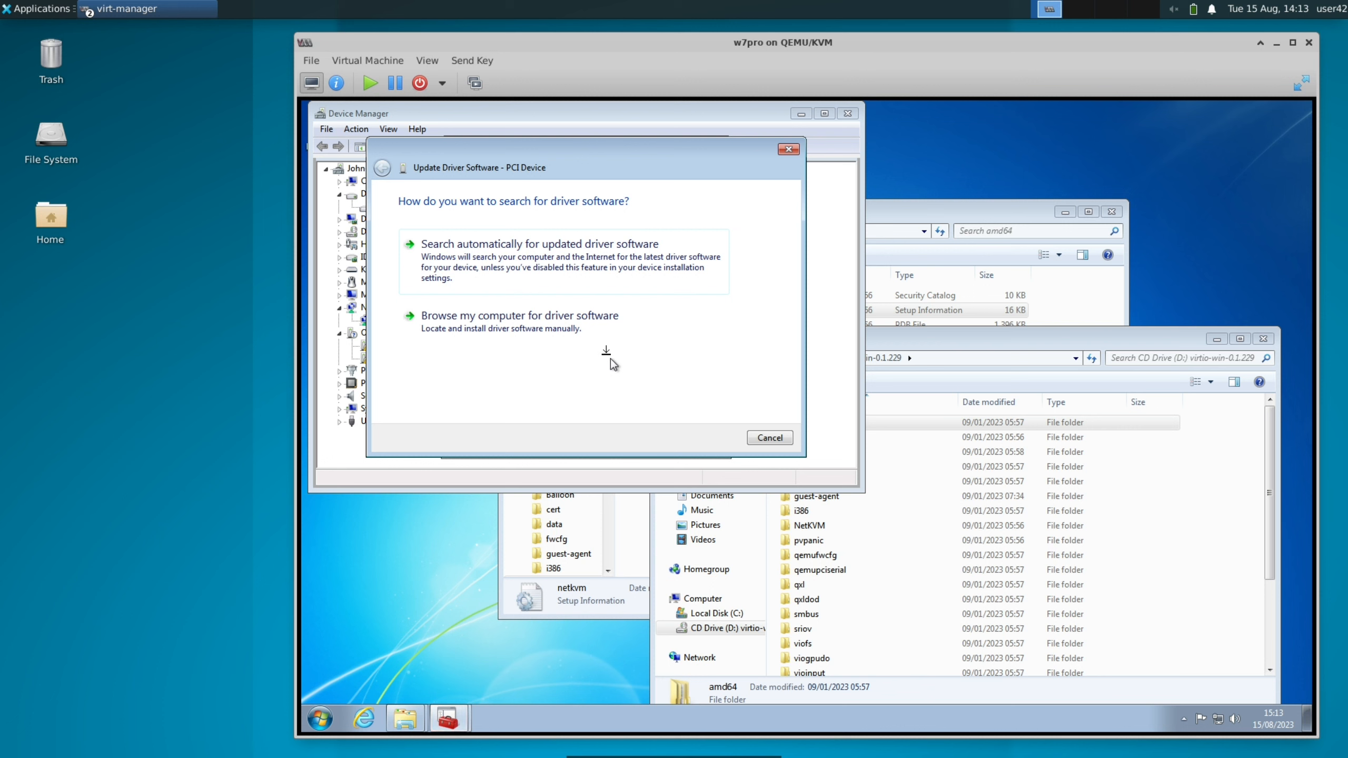
pyautogui.click(600, 342)
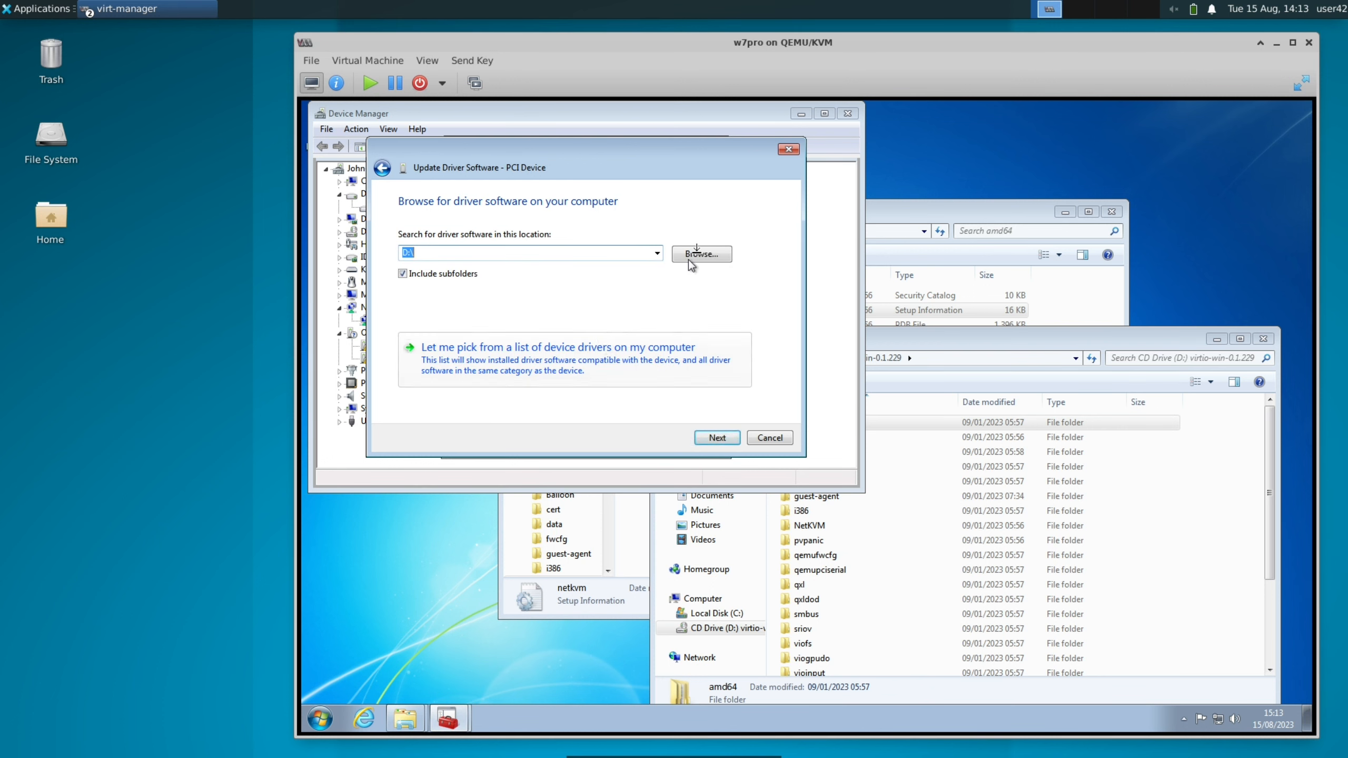
pyautogui.click(723, 440)
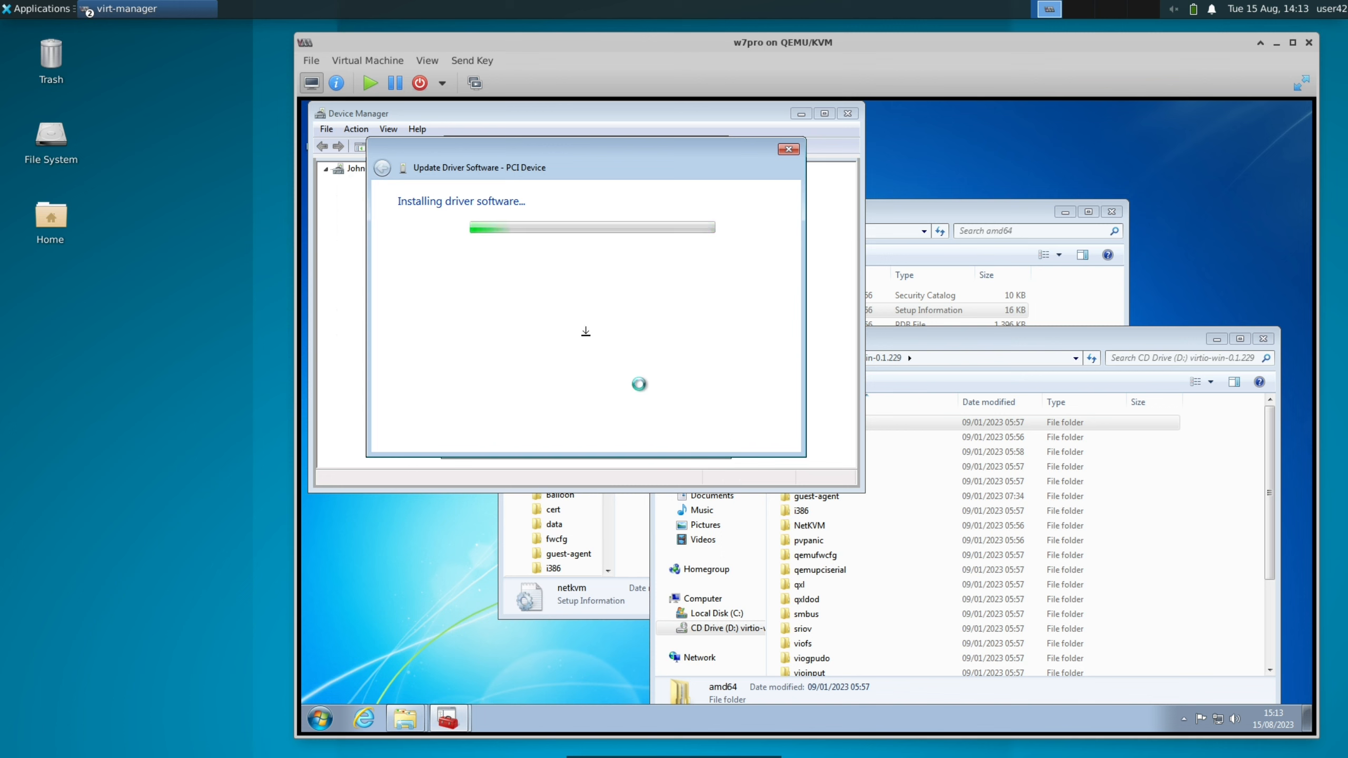
pyautogui.moveTo(522, 143); pyautogui.dragTo(932, 157)
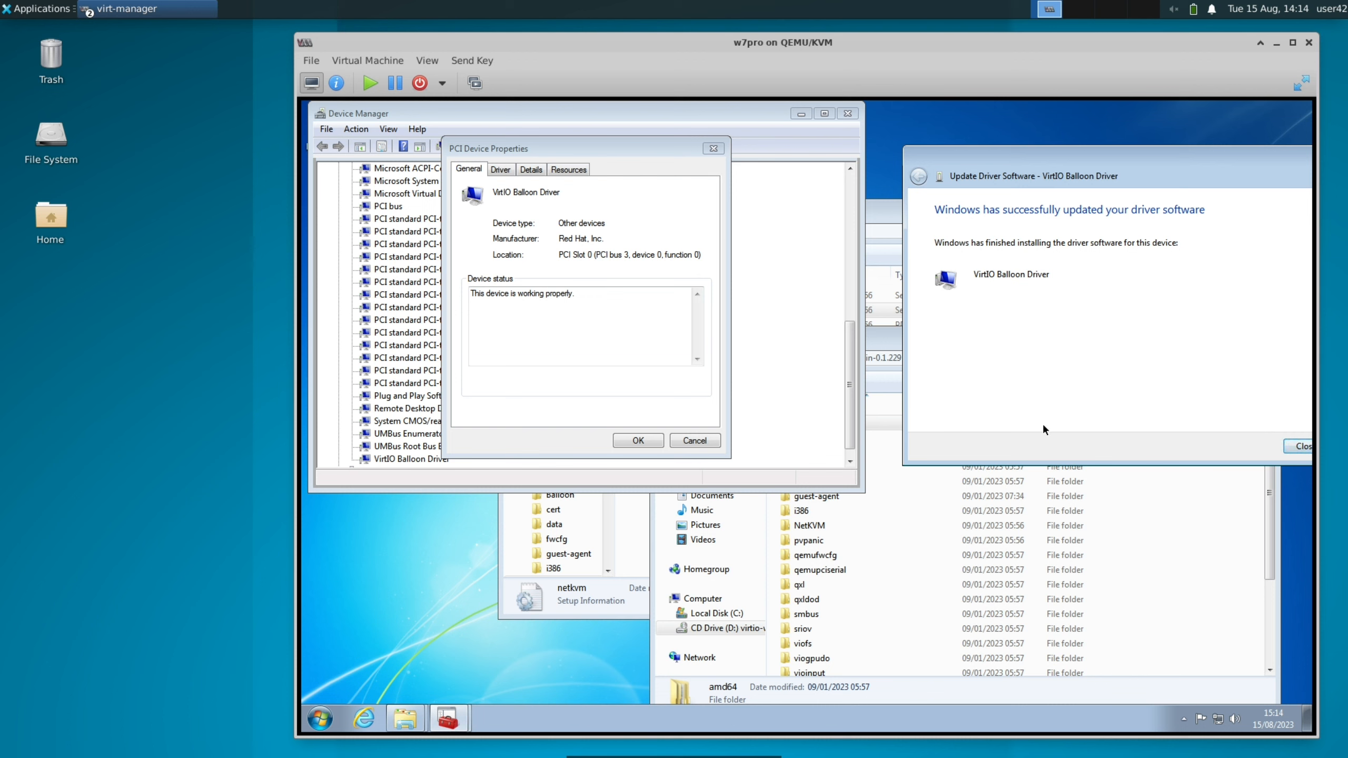
pyautogui.click(1297, 448)
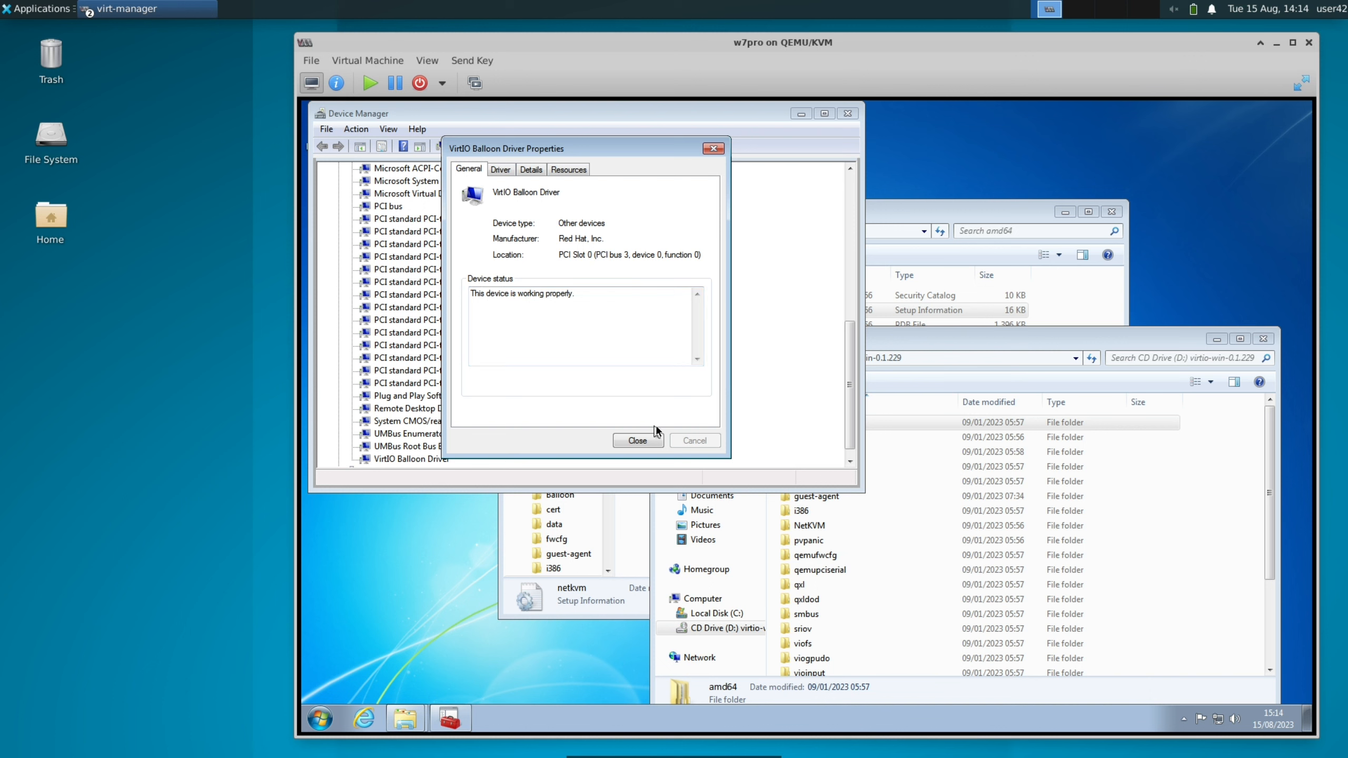
pyautogui.click(638, 441)
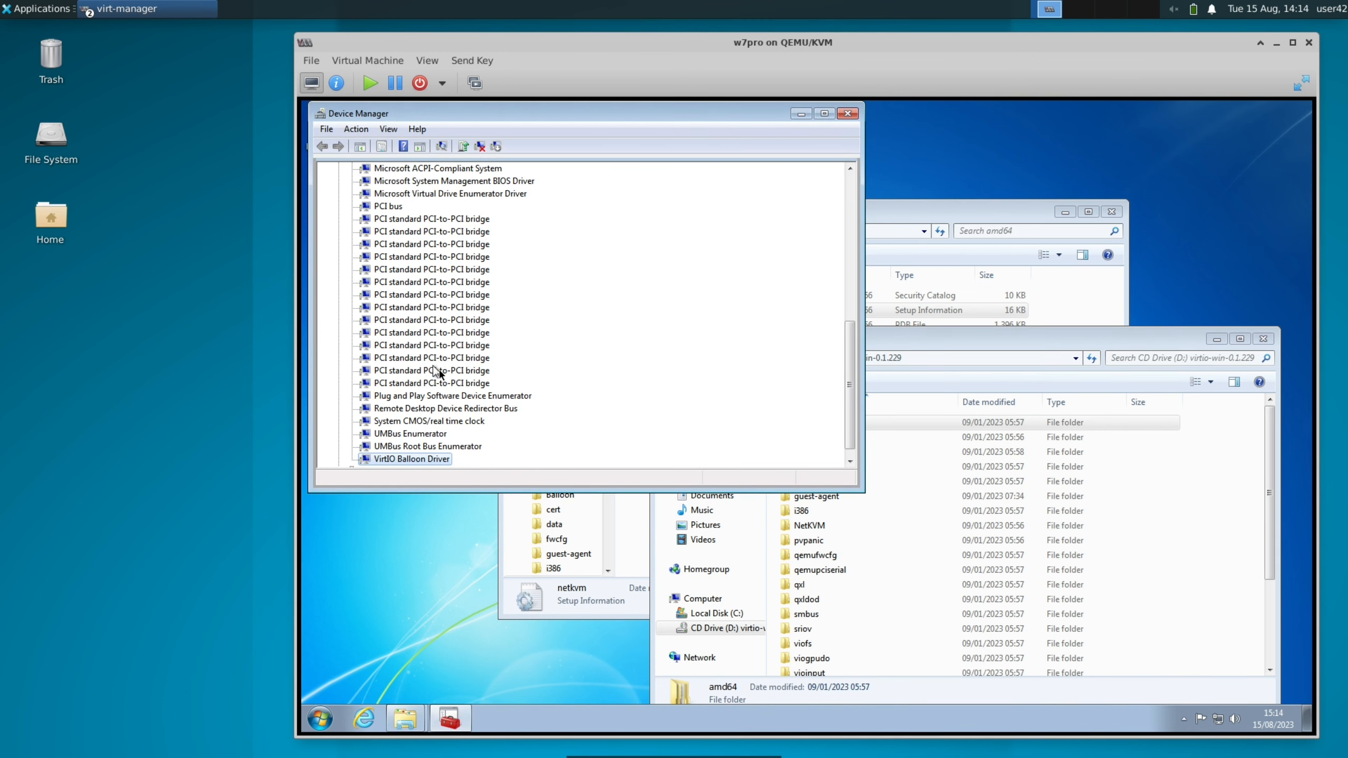
# Check the device status in the VirtIO Balloon Driver's properties and look through the remaining devices
pyautogui.scroll(-1, 436, 372)
pyautogui.doubleClick(394, 447)
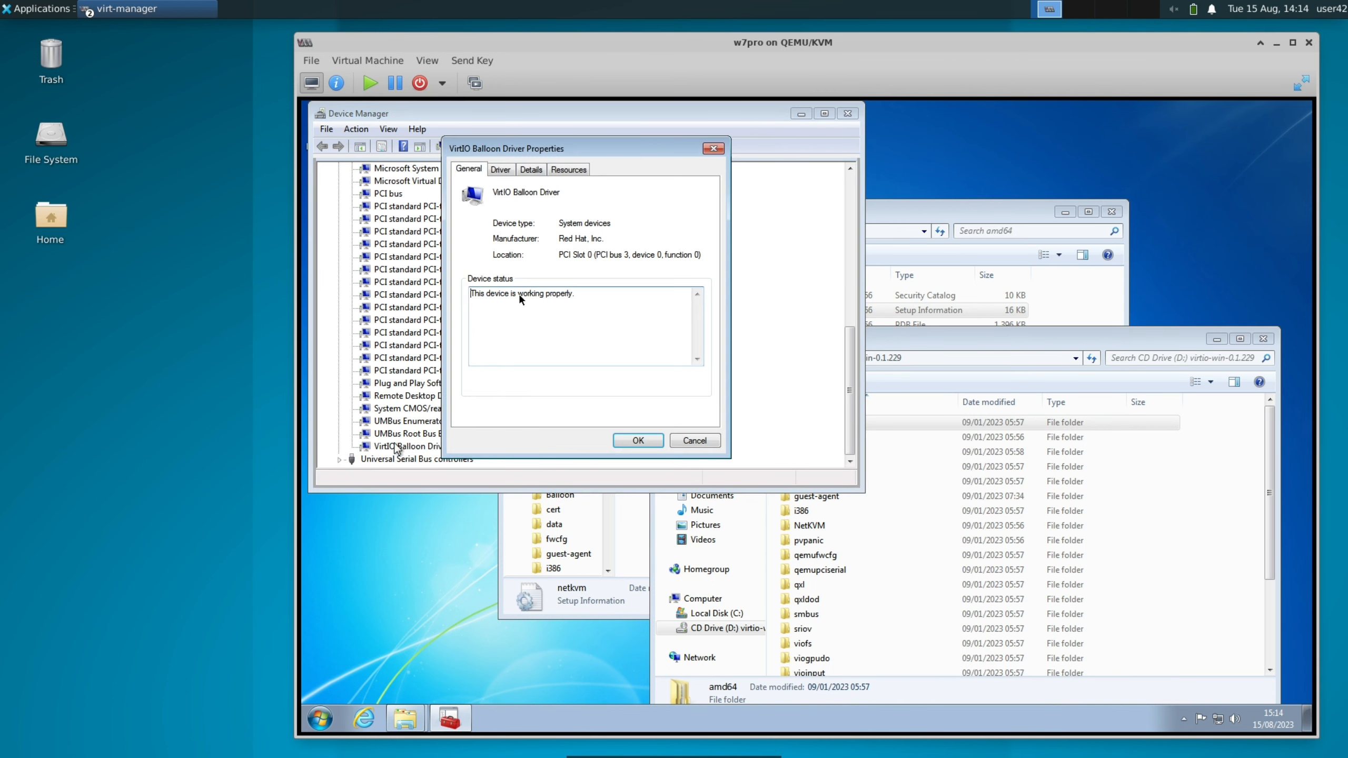
pyautogui.click(627, 443)
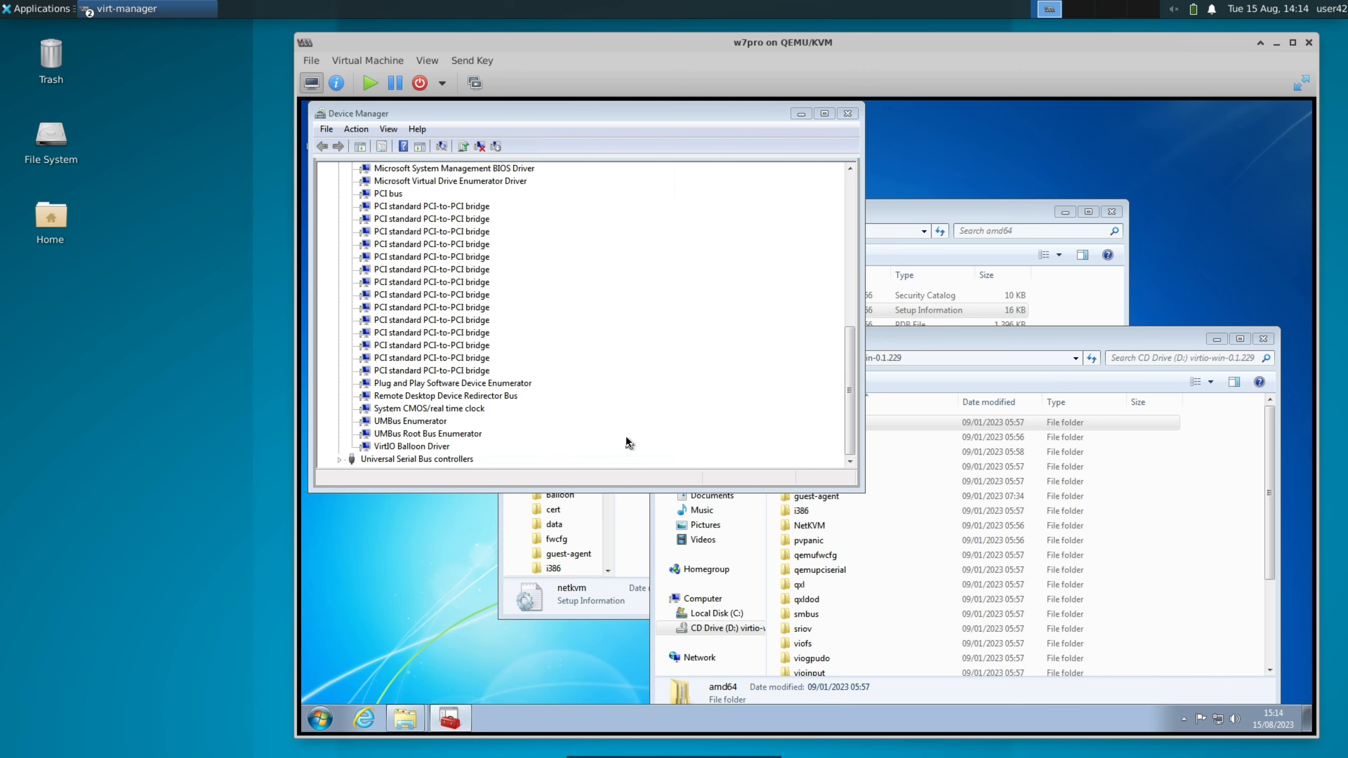
pyautogui.scroll(-2, 260, 310)
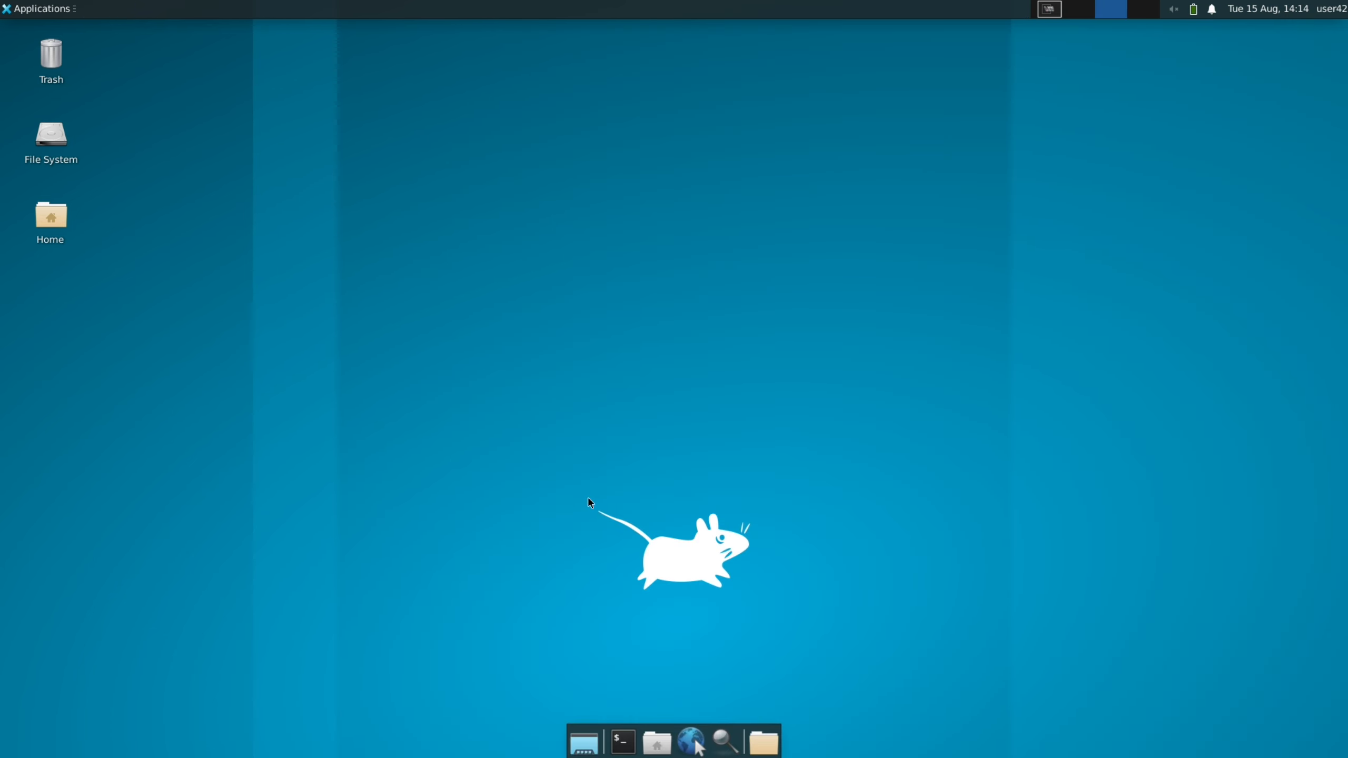
# View the virtual machine list in Virtual Machine Manager on an empty workspace, close it and return to the w7pro console
pyautogui.scroll(-1, 237, 352)
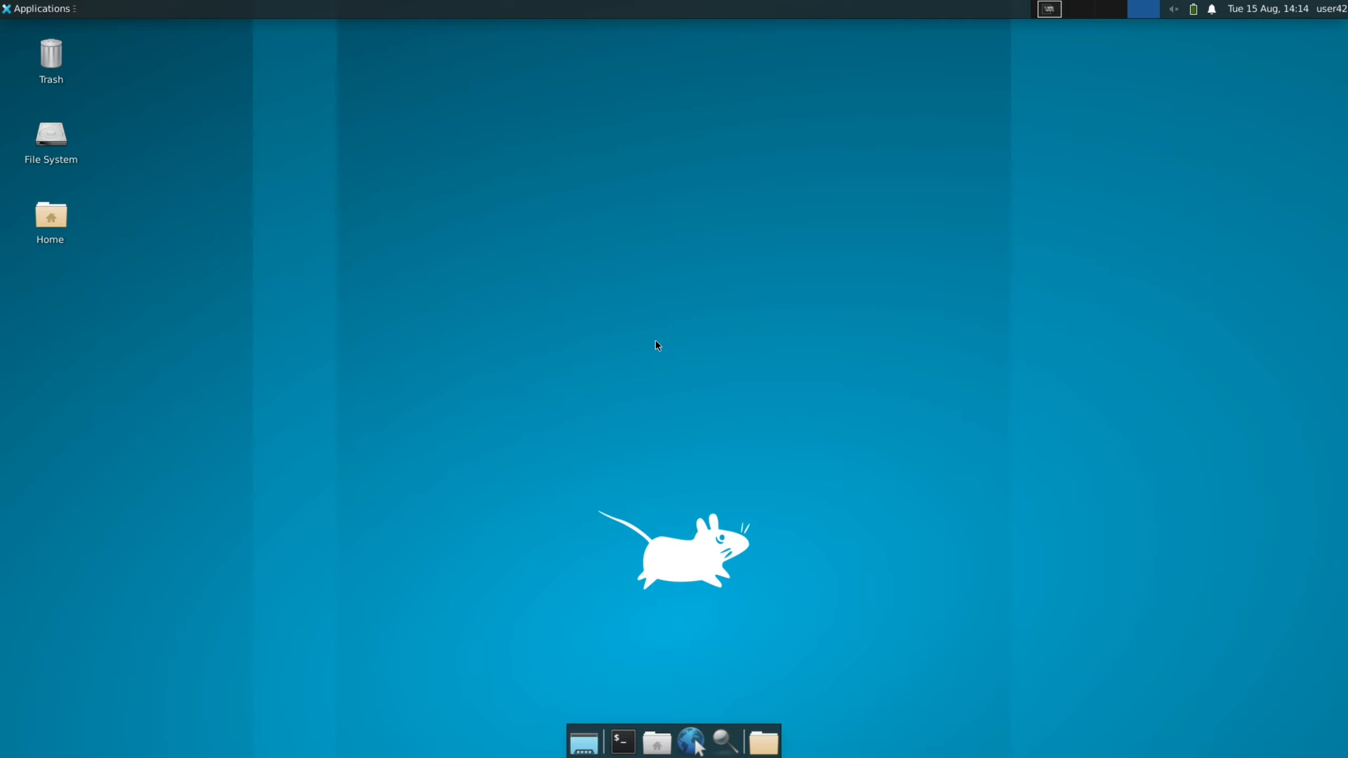
pyautogui.click(38, 8)
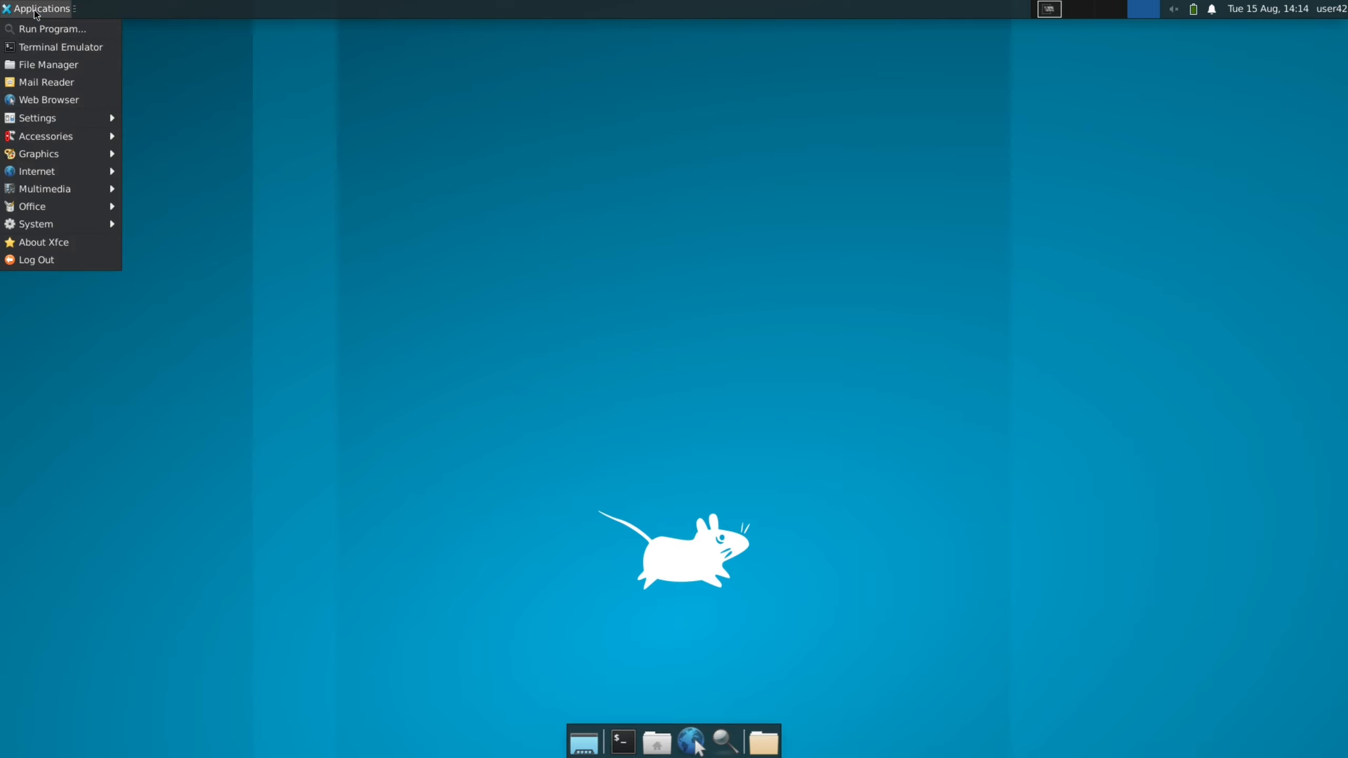
pyautogui.moveTo(63, 227)
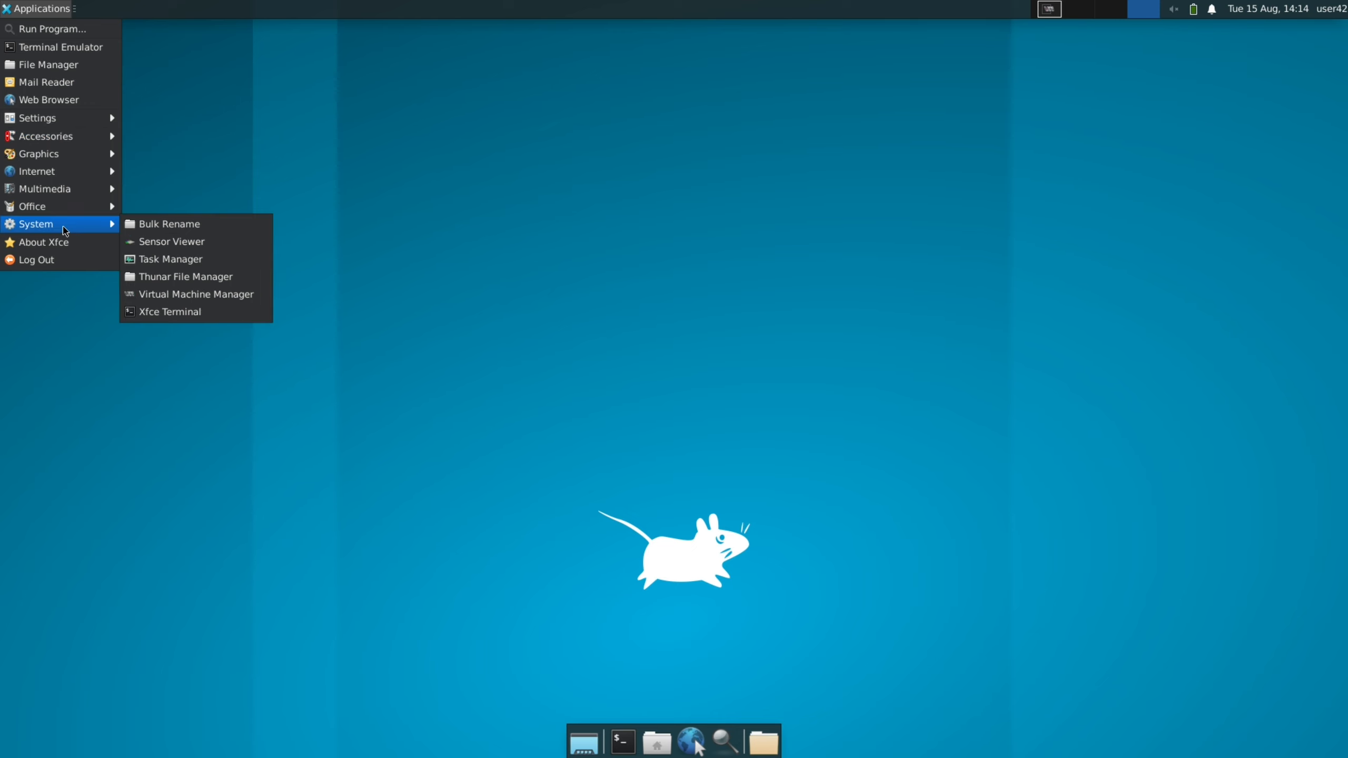
pyautogui.click(202, 294)
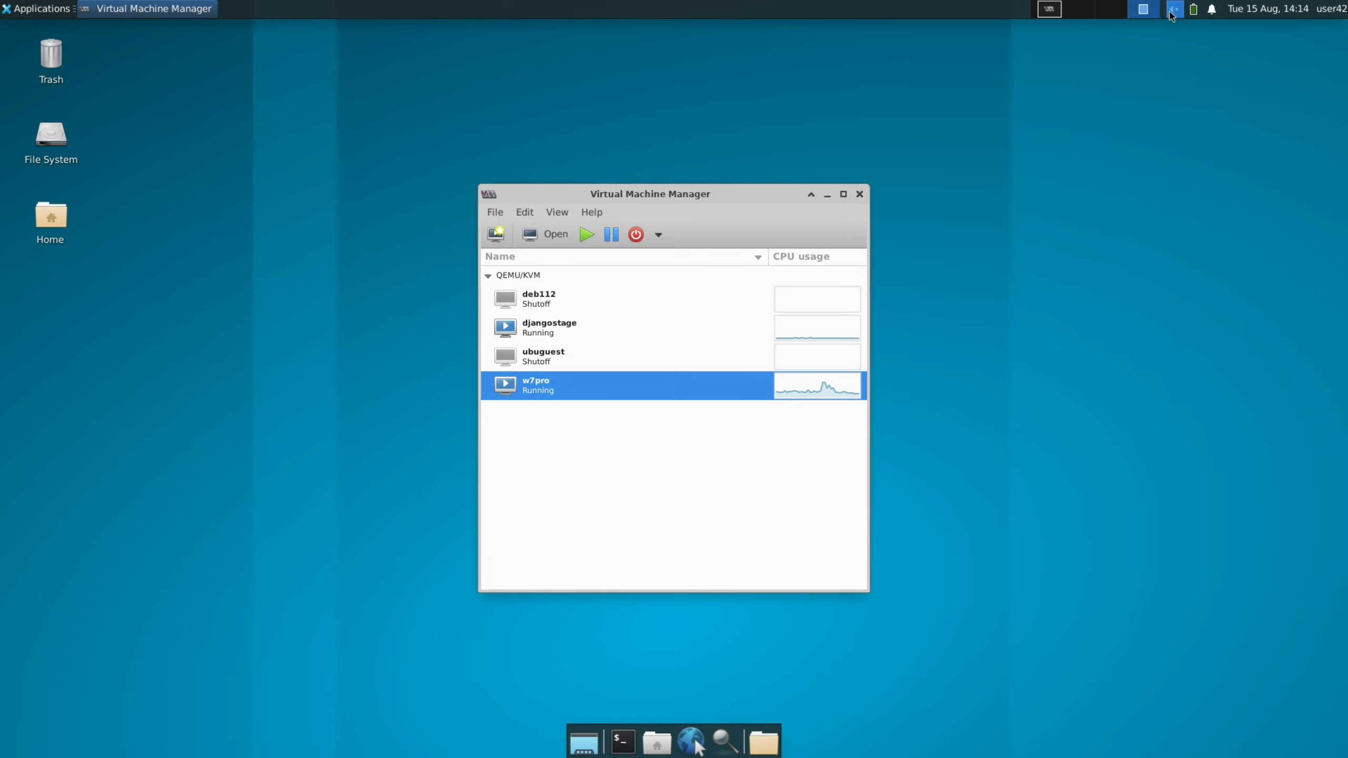
pyautogui.click(1126, 14)
pyautogui.scroll(-1, 1126, 15)
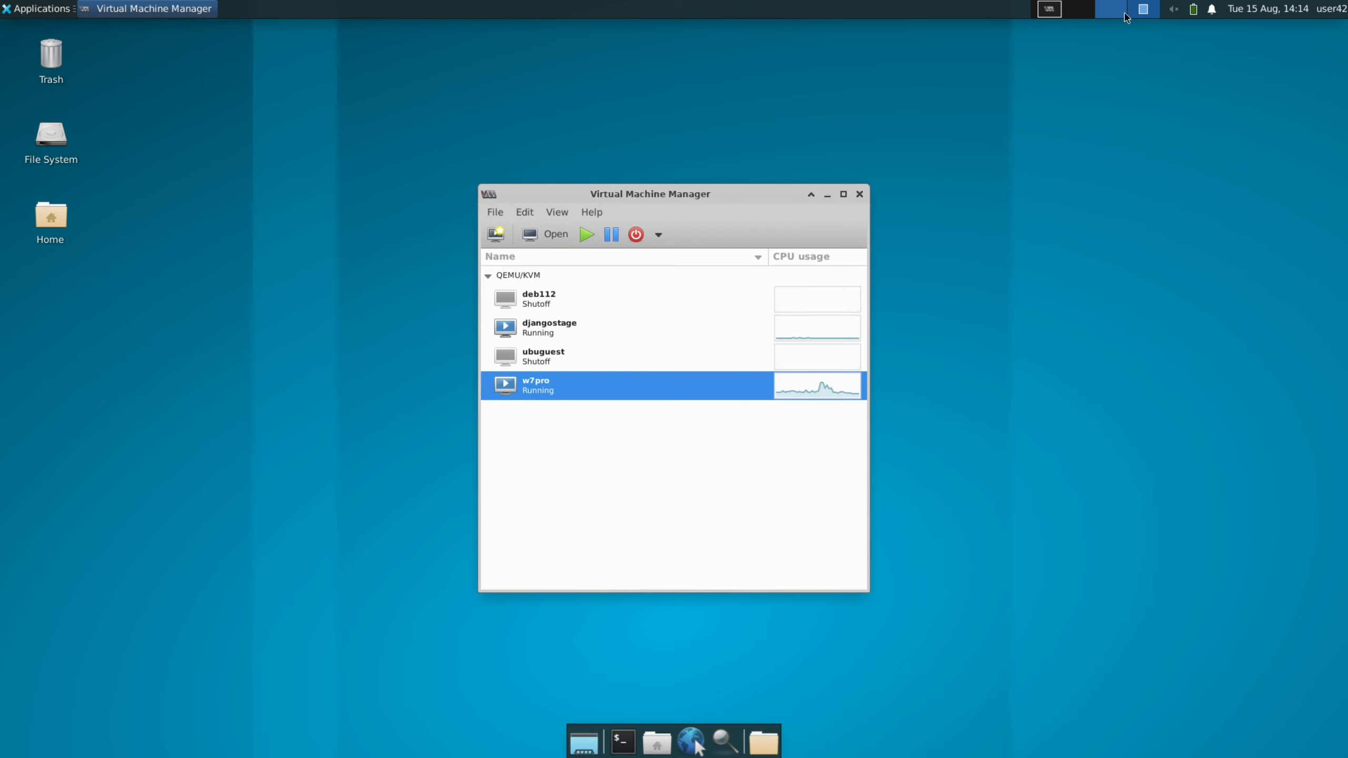
pyautogui.scroll(-1, 1126, 17)
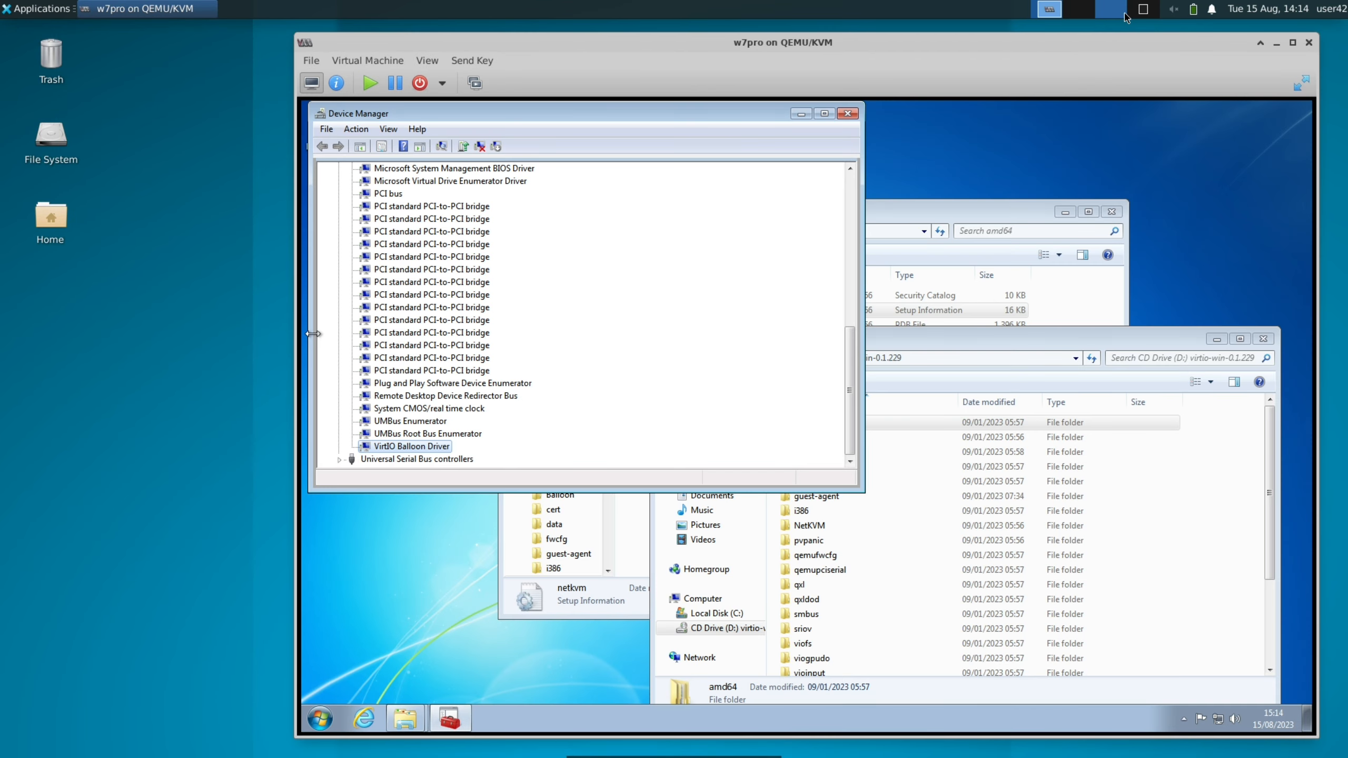
pyautogui.scroll(-1, 1124, 14)
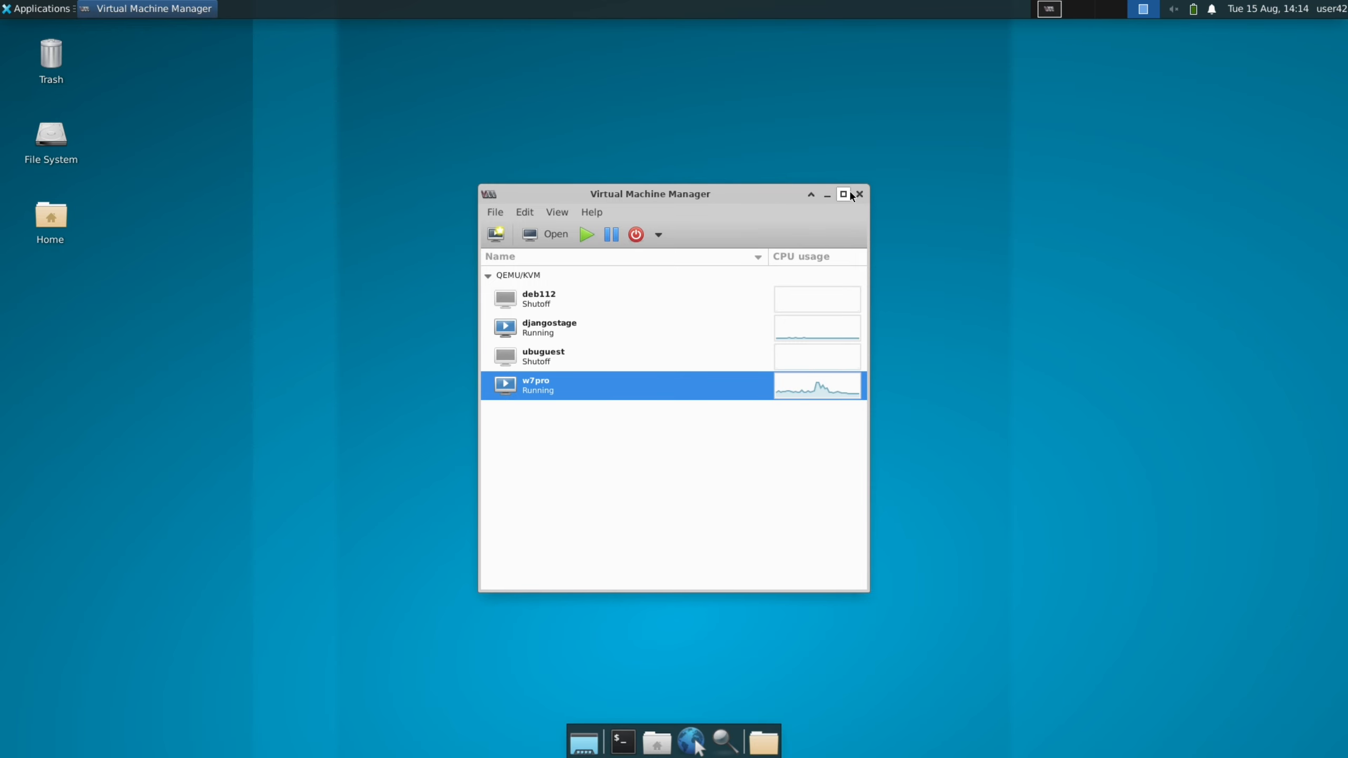
pyautogui.click(858, 194)
pyautogui.click(1060, 13)
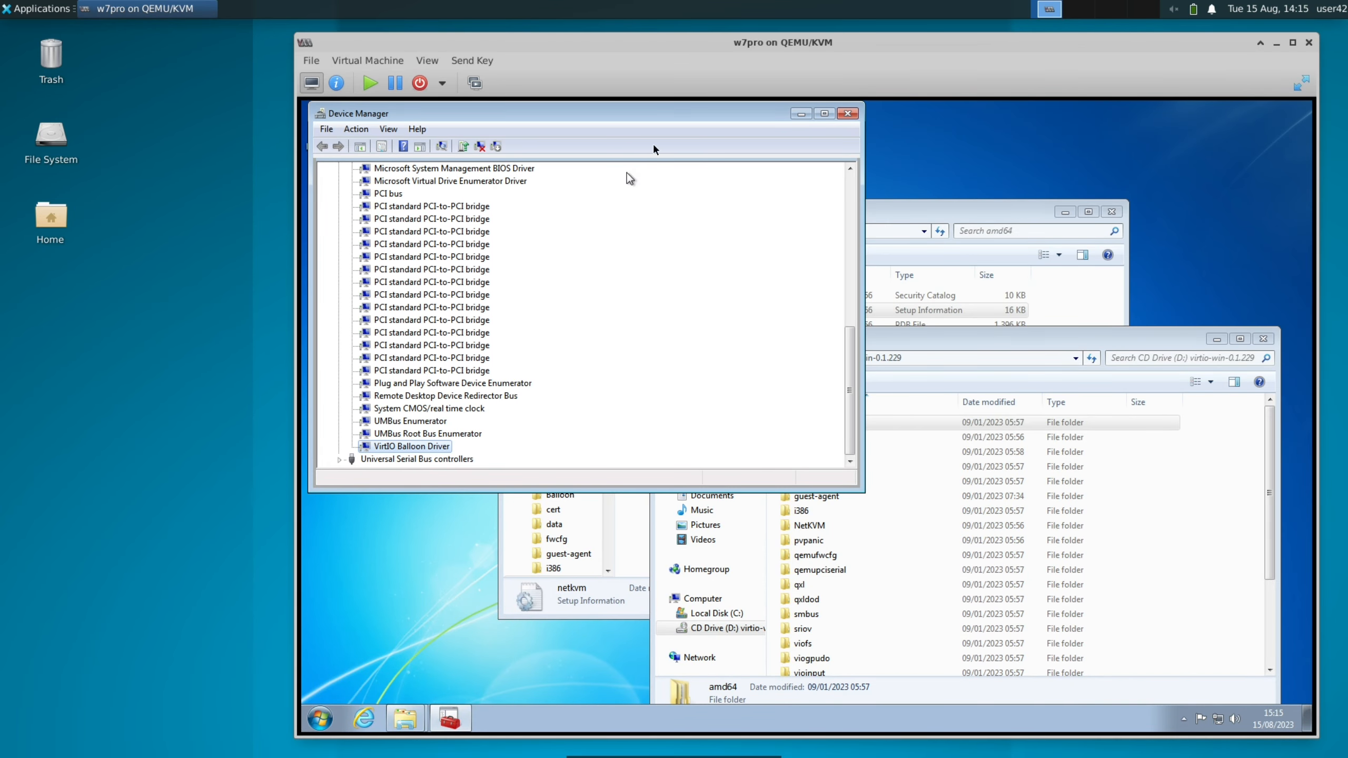
# Maximize the w7pro console window and look through Device Manager for a device still lacking a driver
pyautogui.doubleClick(750, 47)
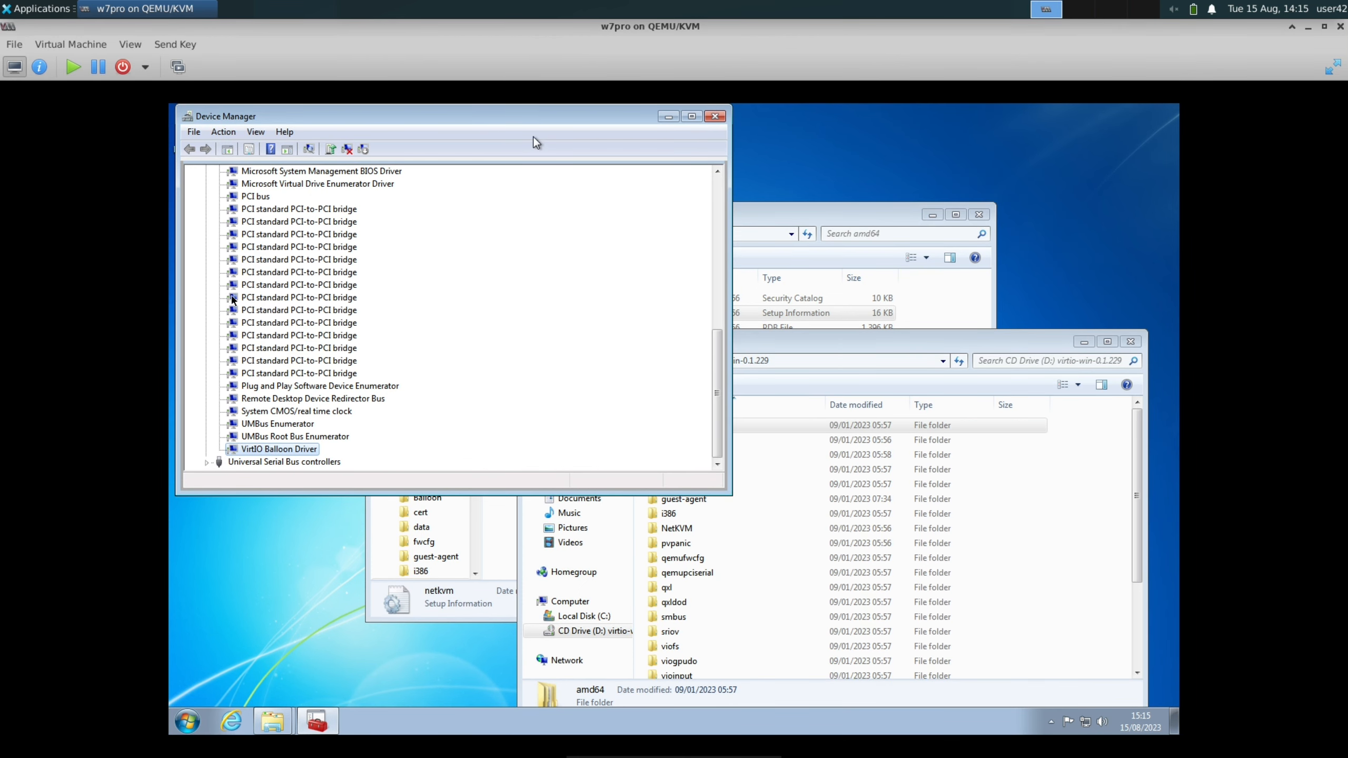
pyautogui.scroll(3, 311, 382)
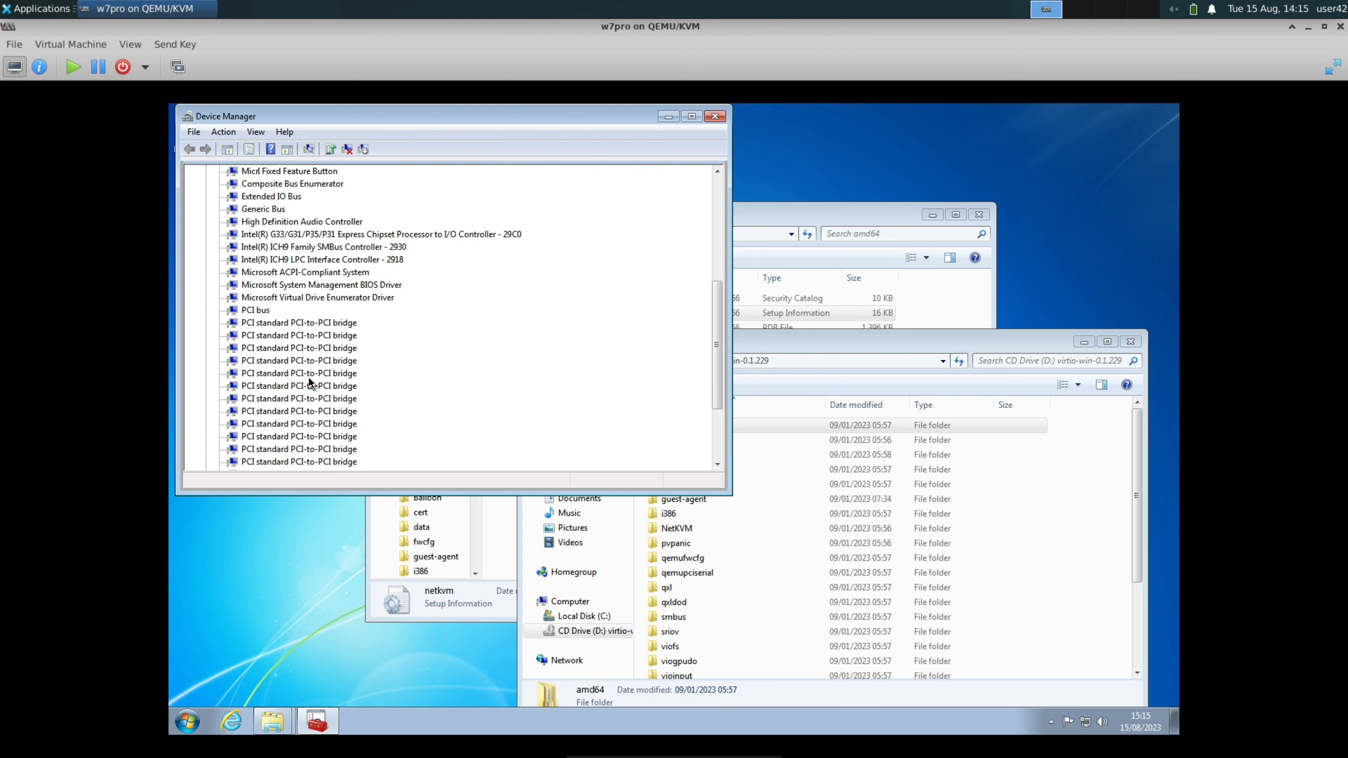
pyautogui.scroll(-3, 311, 382)
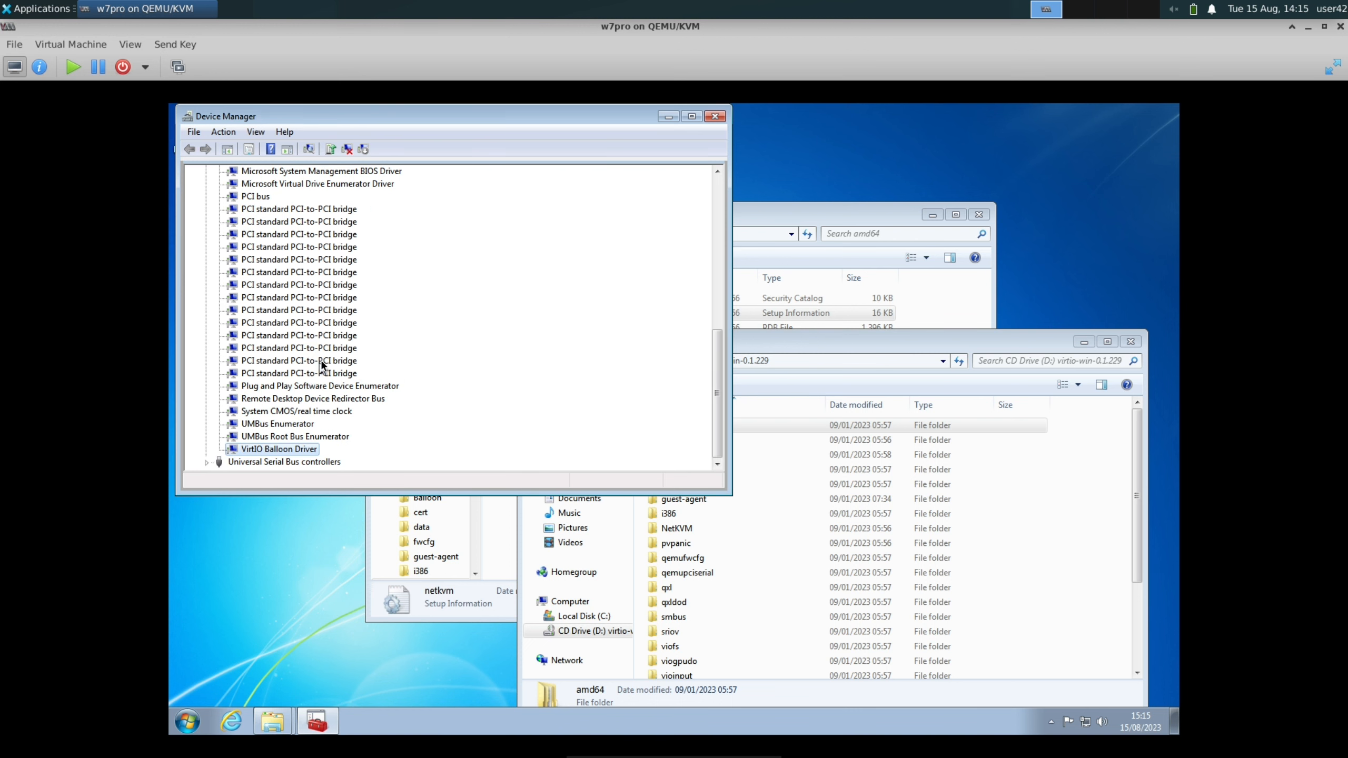
pyautogui.scroll(7, 322, 365)
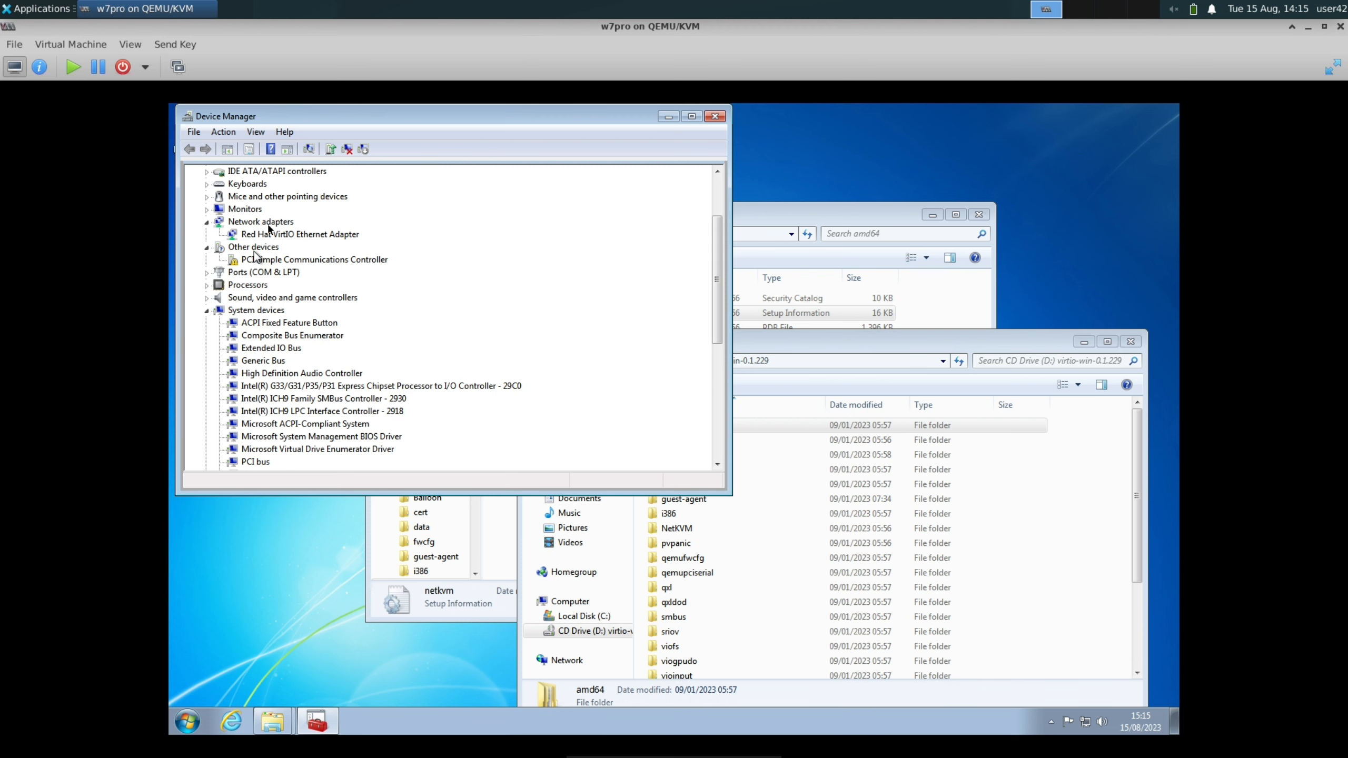
# Install the PCI Simple Communications Controller's driver from D:\ including subfolders, always trusting Red Hat, Inc., and close the wizard and device properties
pyautogui.doubleClick(278, 260)
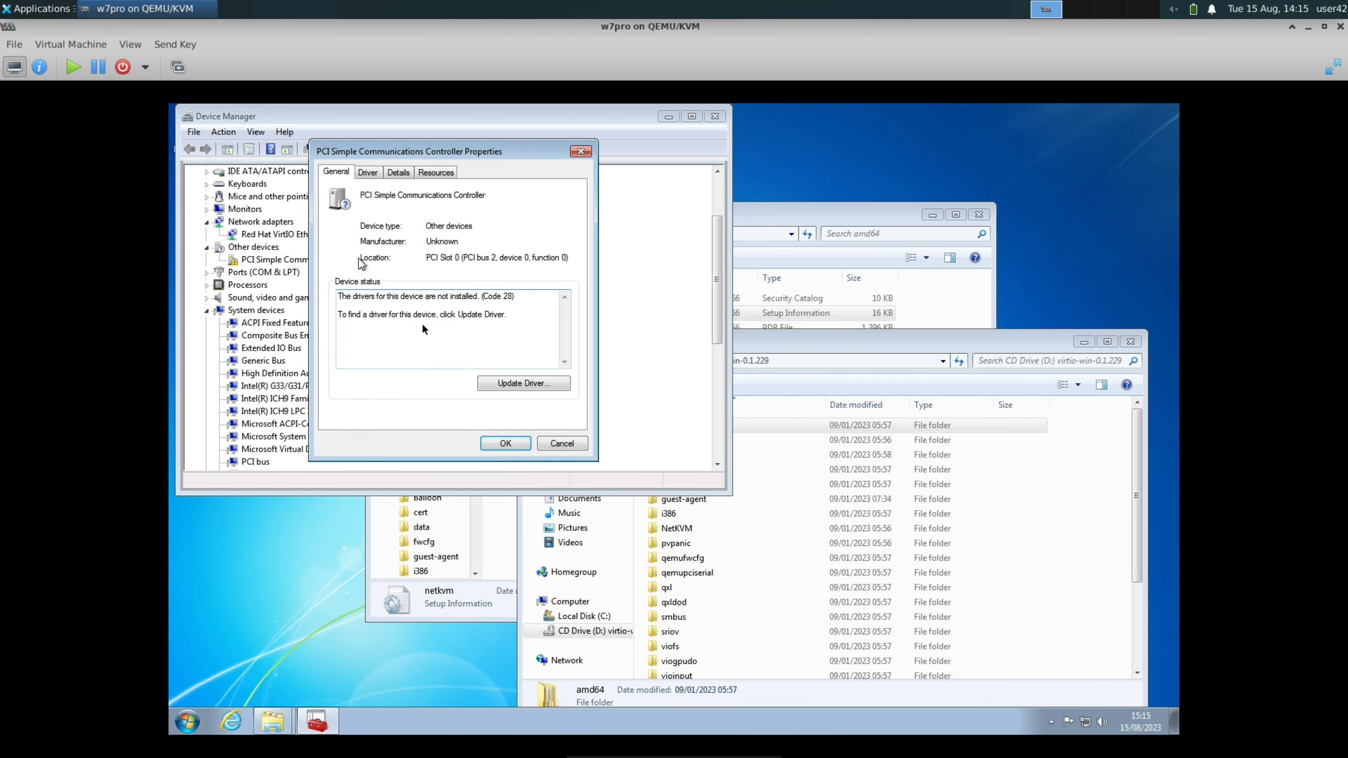
pyautogui.click(512, 384)
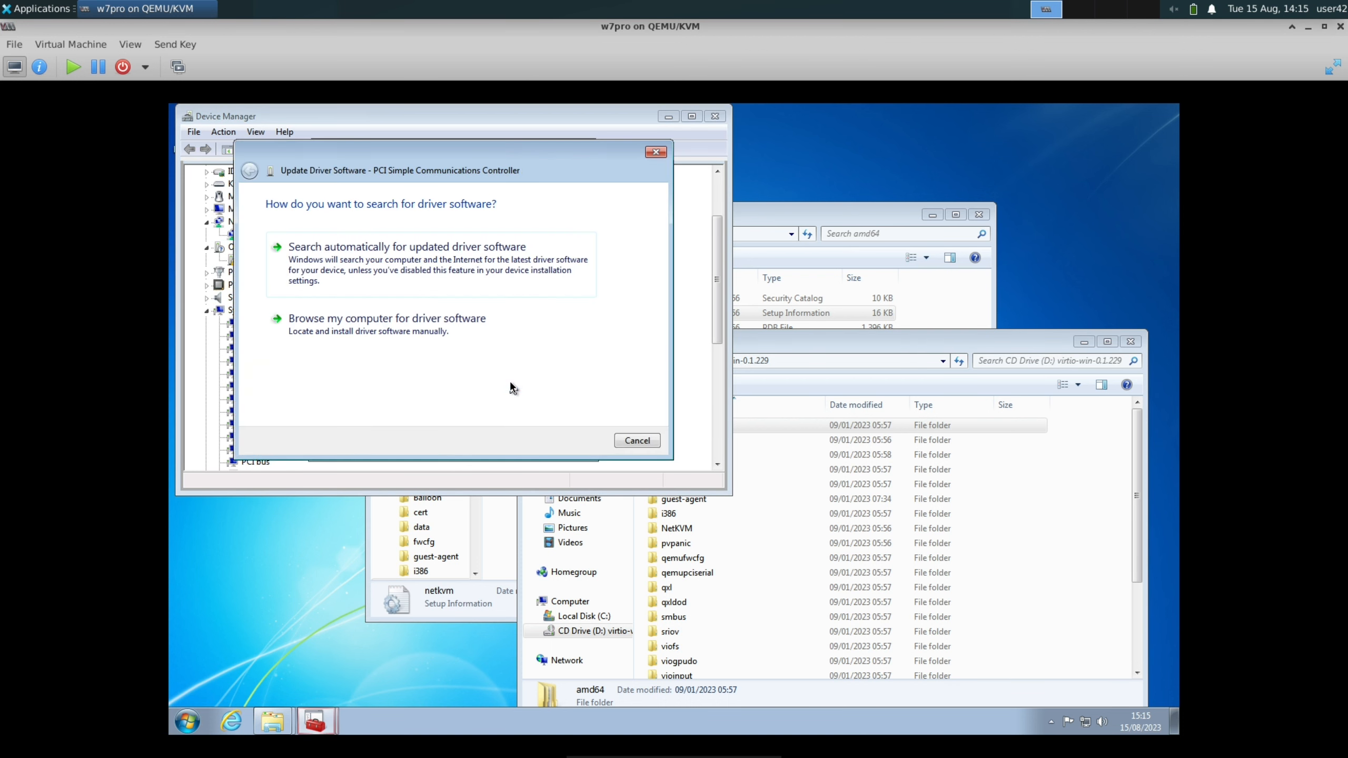
pyautogui.click(460, 338)
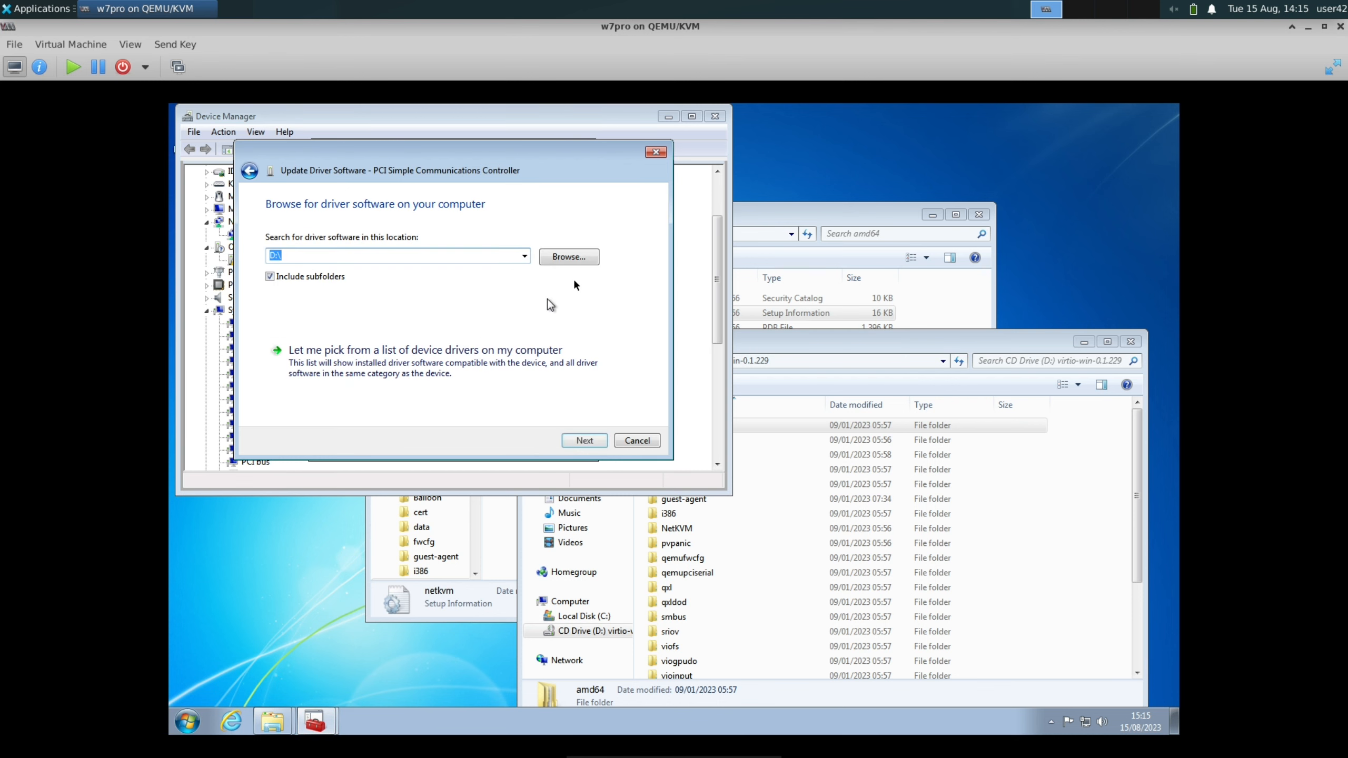
pyautogui.click(586, 440)
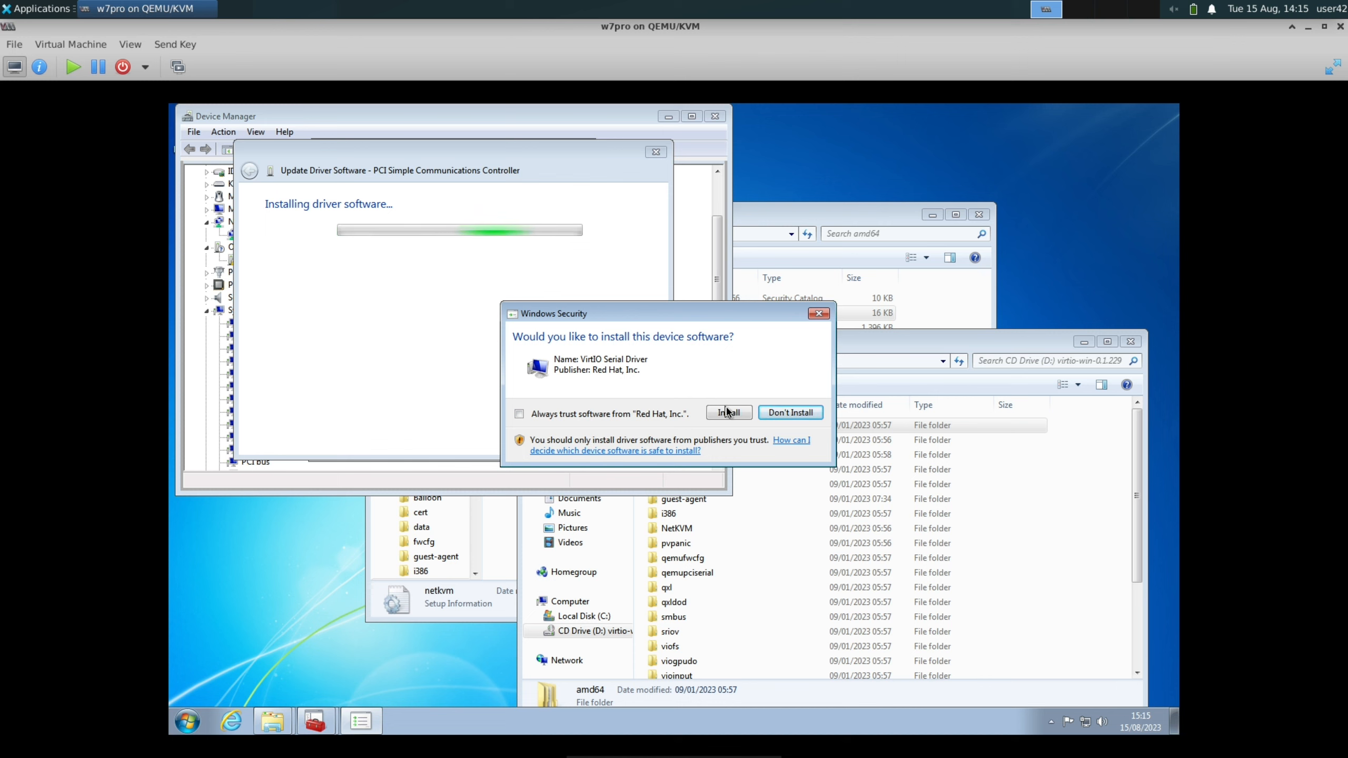
pyautogui.click(653, 420)
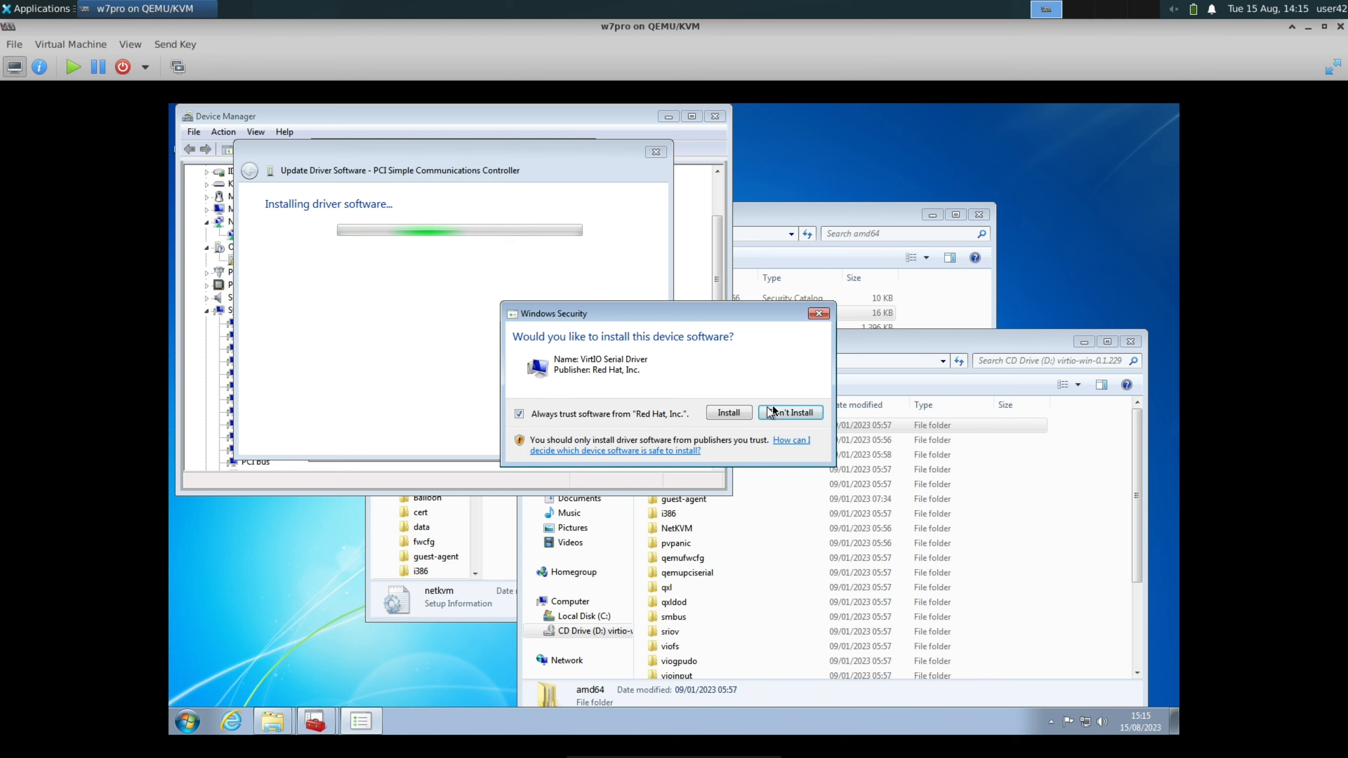
pyautogui.click(743, 413)
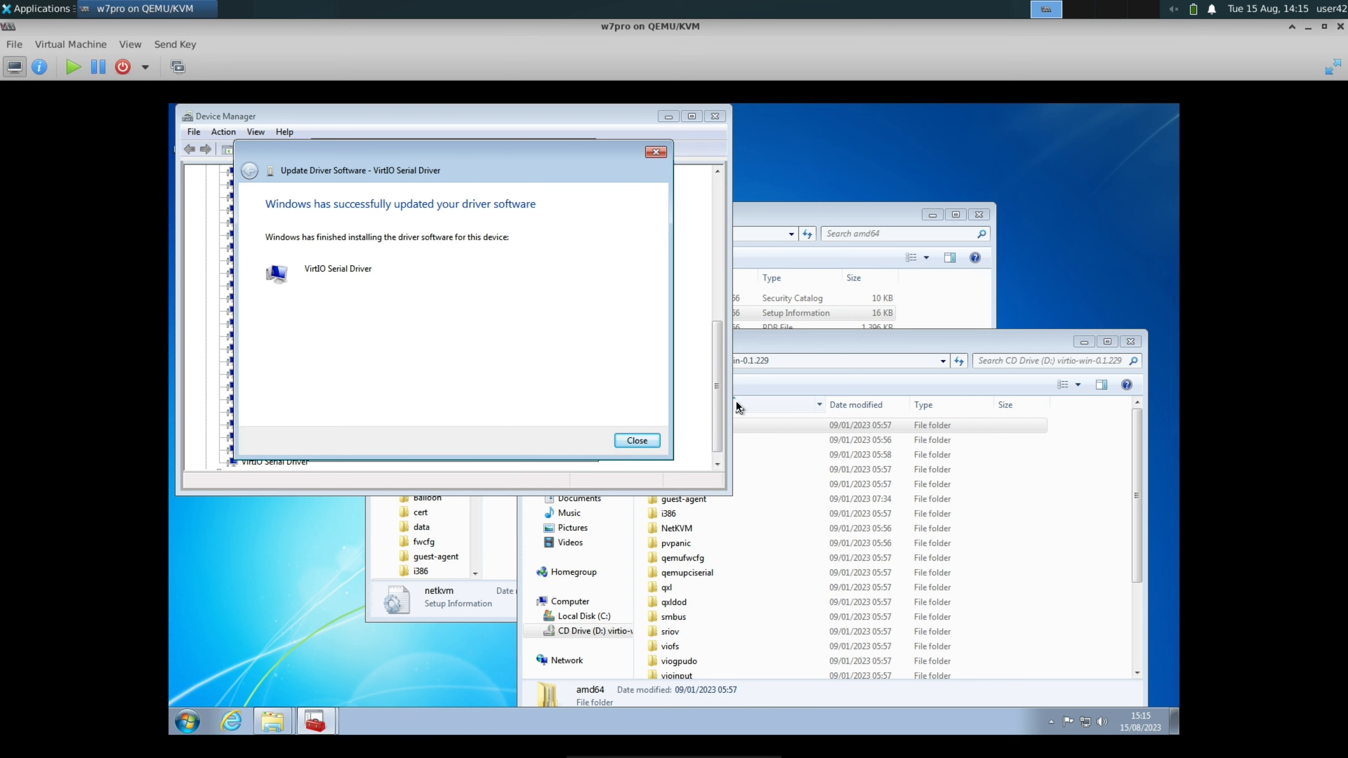
pyautogui.click(657, 441)
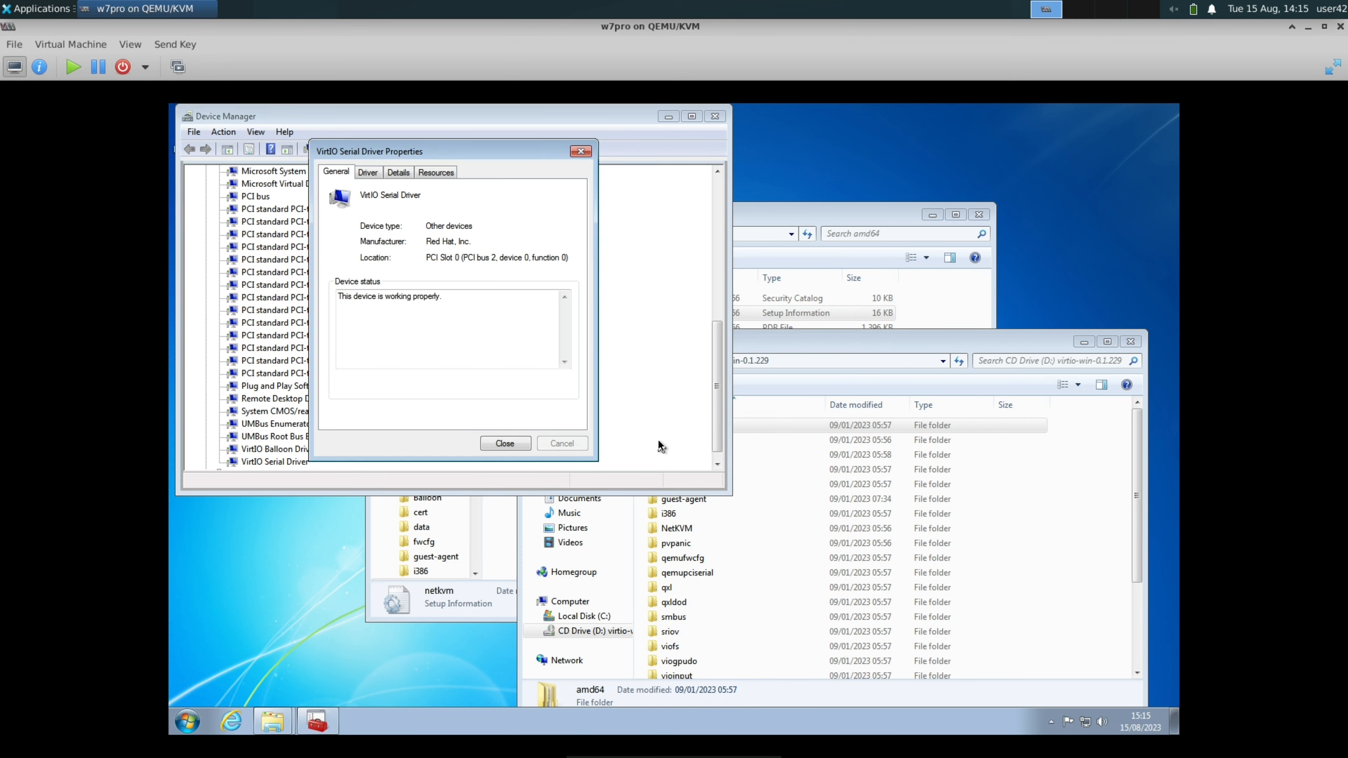
pyautogui.click(504, 443)
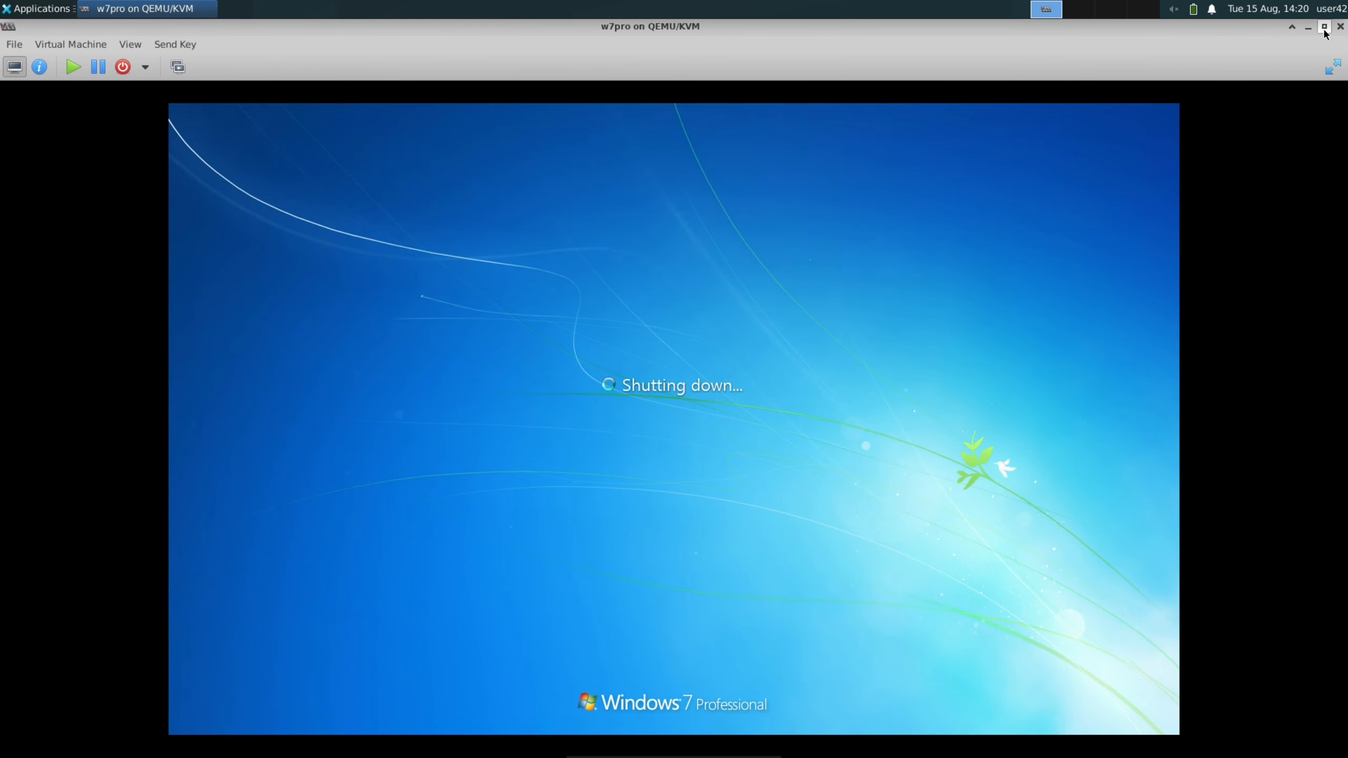
# Restore and re-maximize the w7pro console window around the Windows restart, and open Internet Explorer in the guest
pyautogui.click(1325, 28)
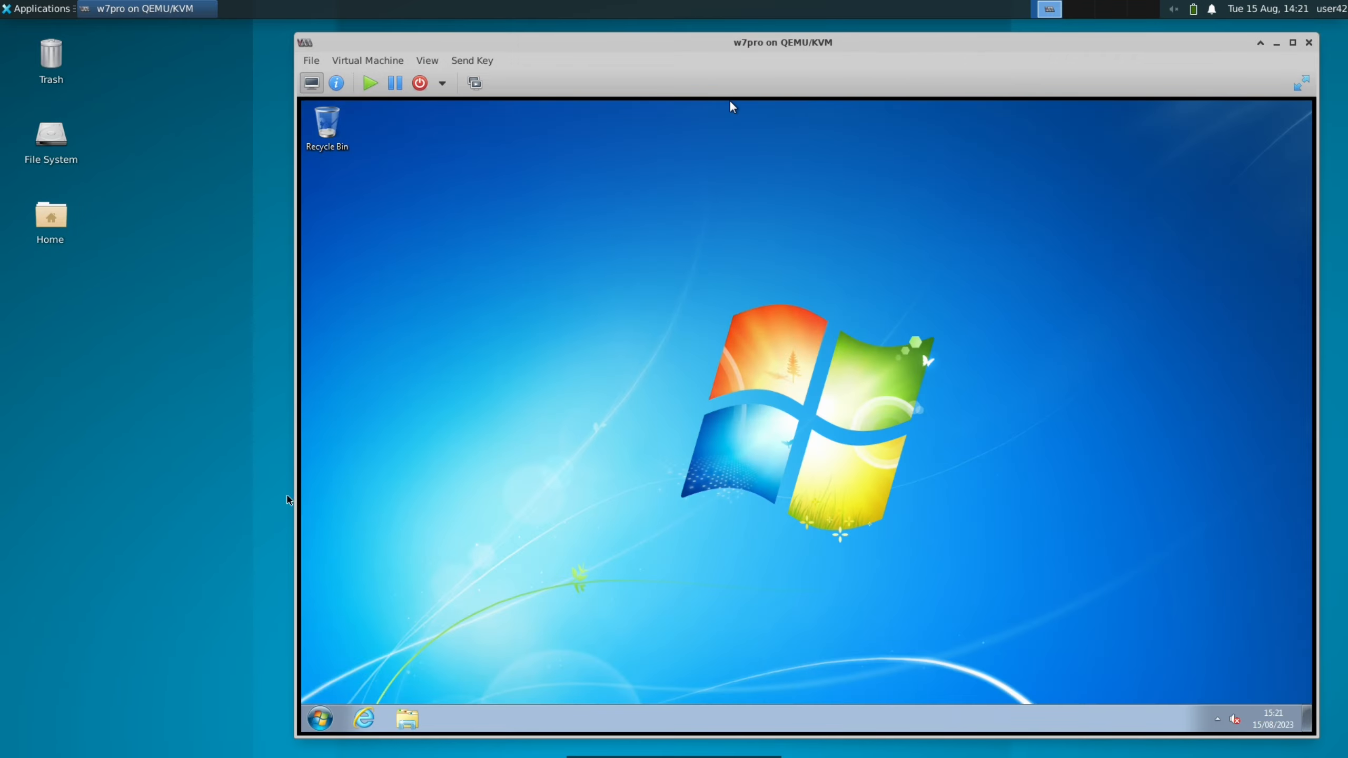
pyautogui.doubleClick(819, 48)
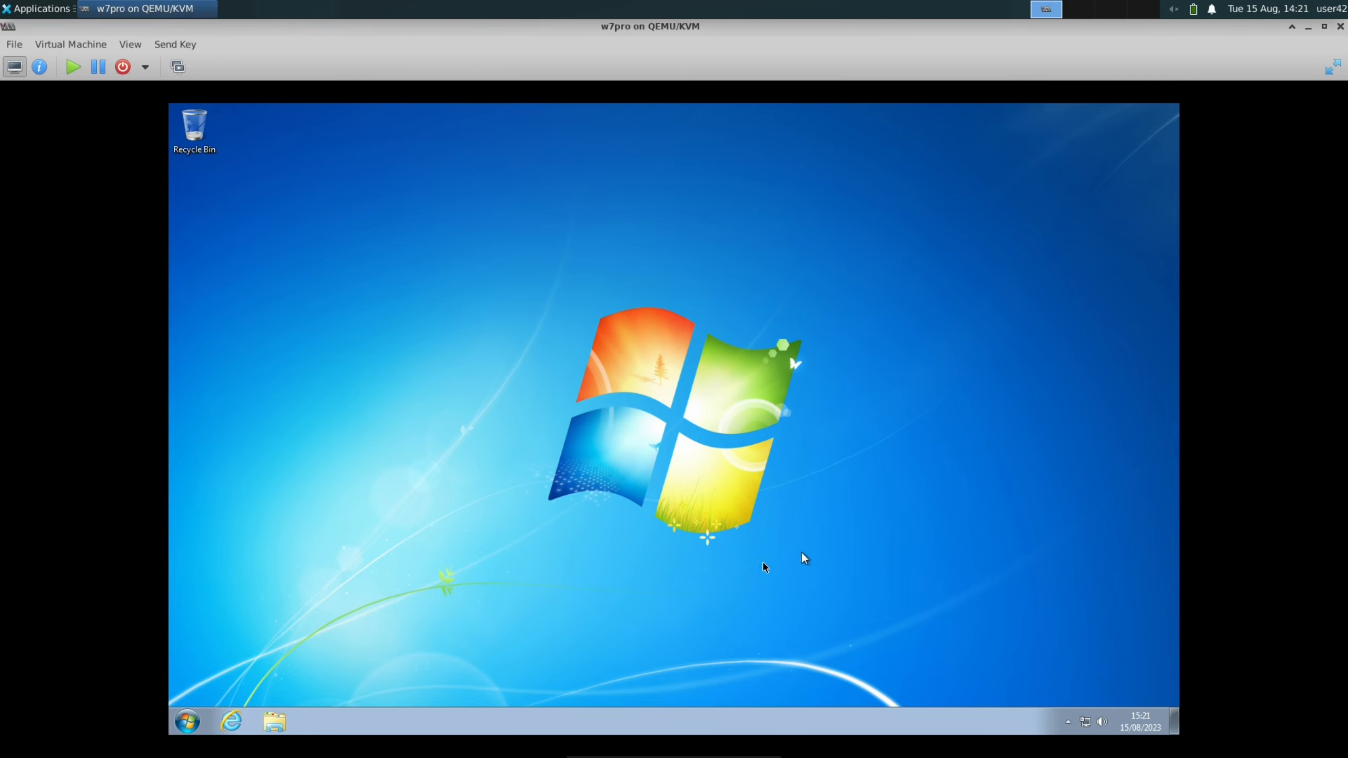
pyautogui.click(230, 722)
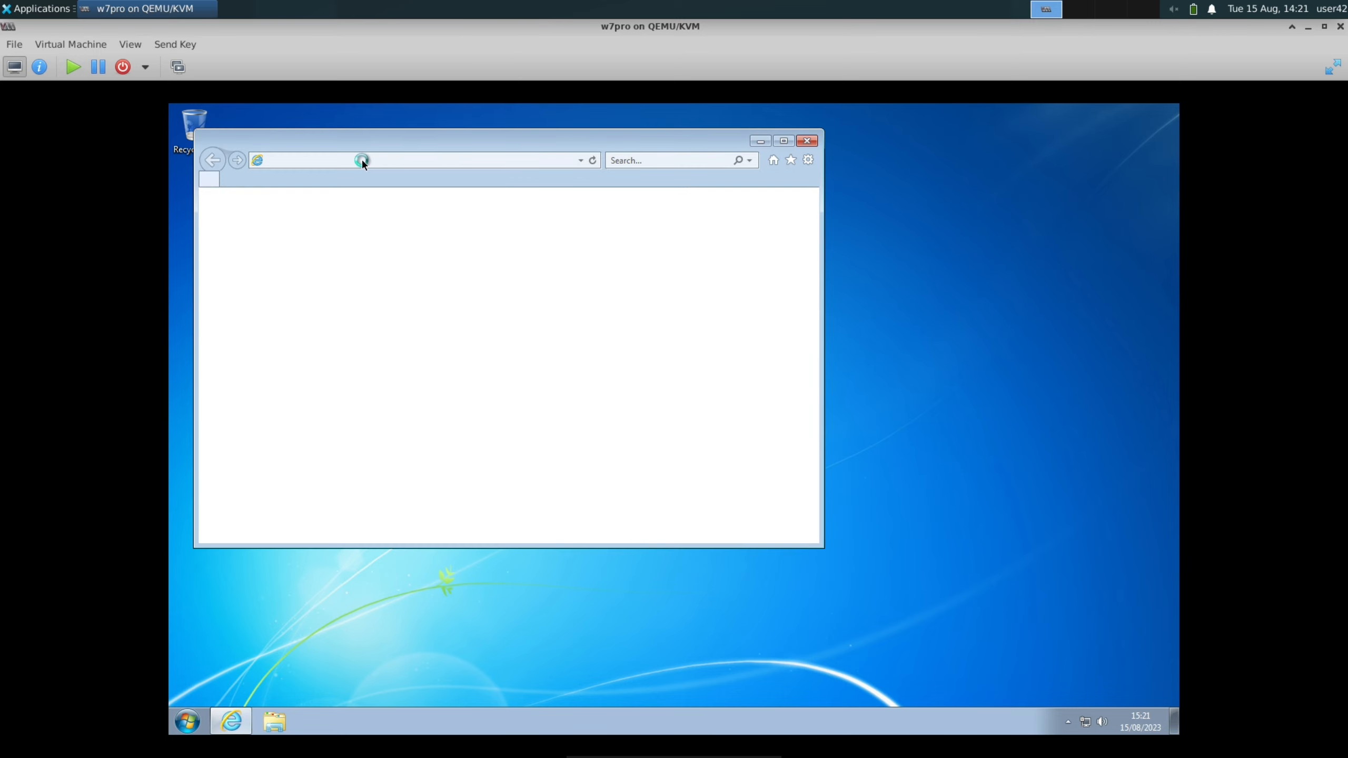
pyautogui.click(671, 531)
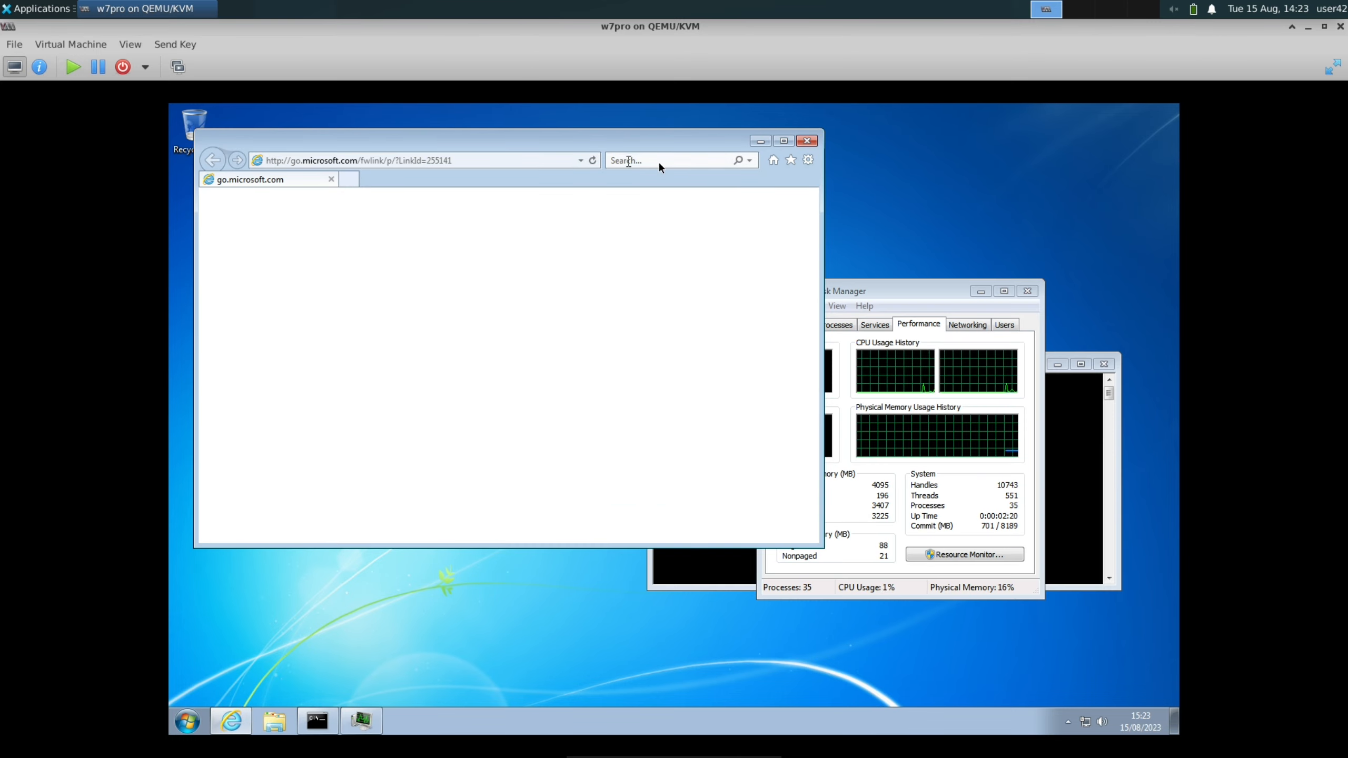
# Search the web for firefox, postpone the Internet Explorer 11 setup, and open Mozilla's Firefox for Windows download page
pyautogui.click(658, 161)
pyautogui.write('firefox')
pyautogui.press('Return')
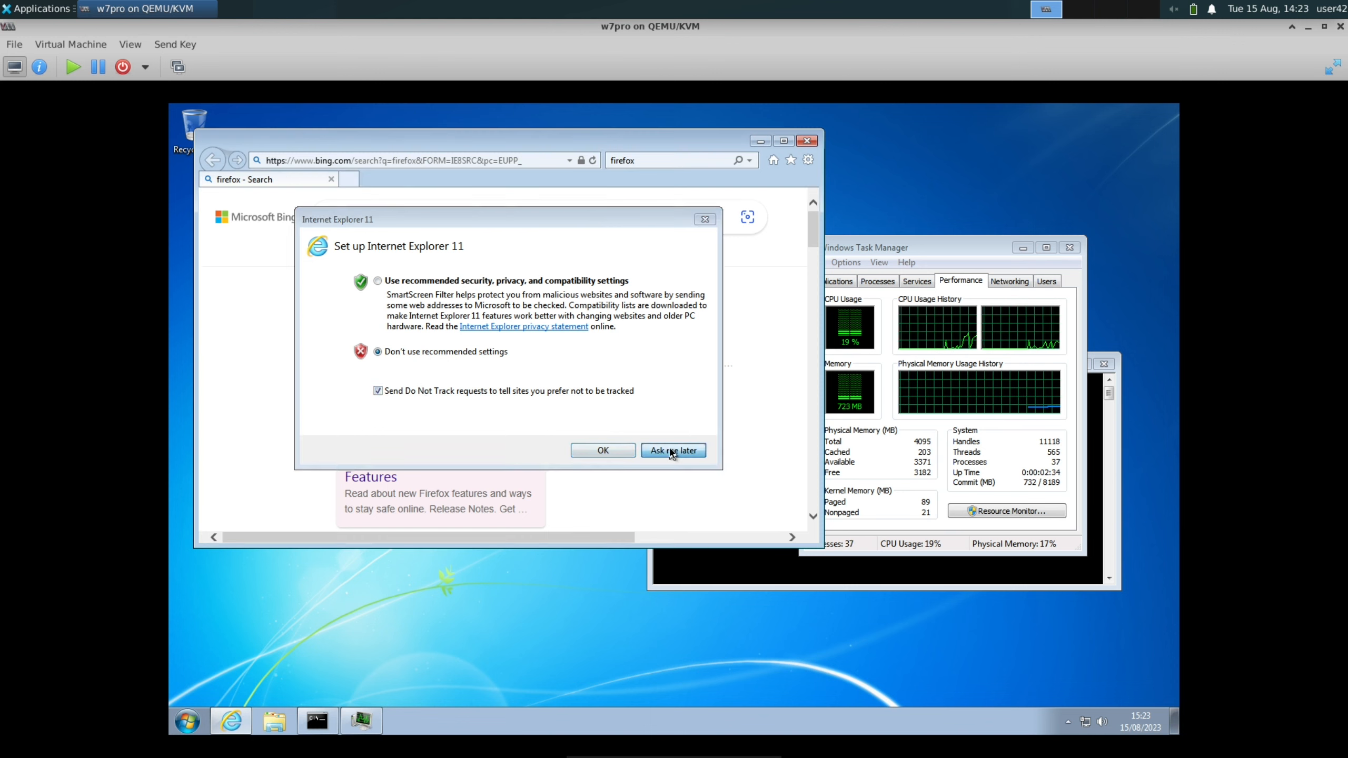
pyautogui.click(670, 450)
pyautogui.scroll(-5, 483, 398)
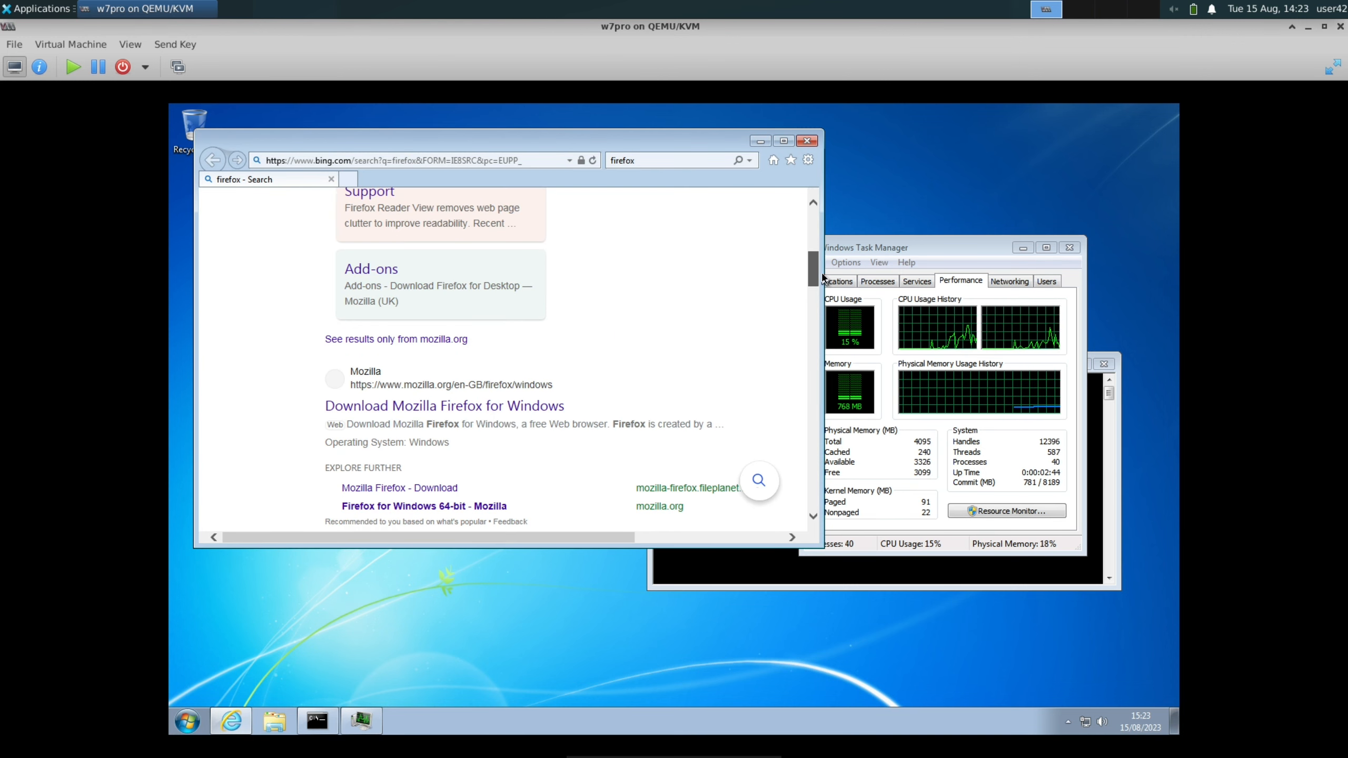
pyautogui.click(484, 407)
# Download Firefox ESR 64-bit, install it with the setup wizard, and finish the wizard to launch Firefox
pyautogui.scroll(-4, 362, 424)
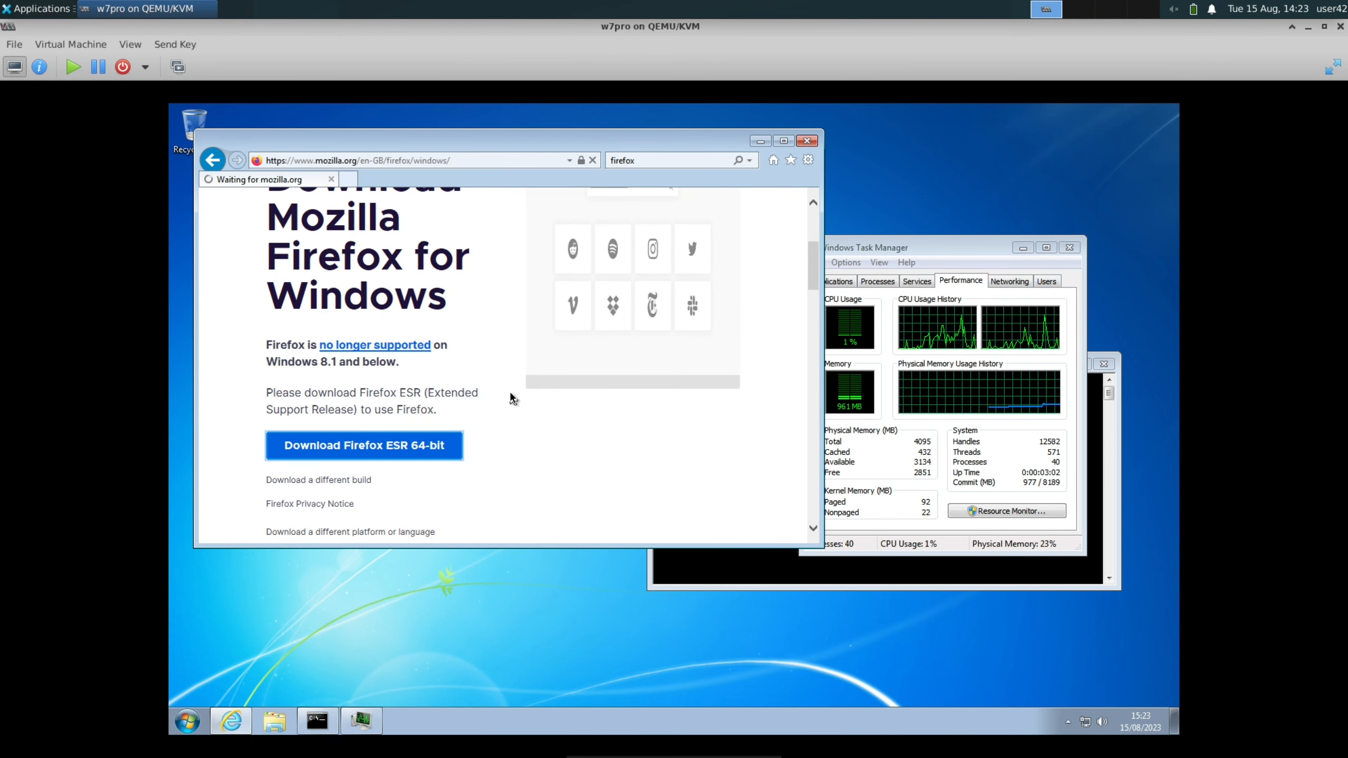
pyautogui.click(602, 444)
pyautogui.click(751, 524)
pyautogui.click(752, 523)
pyautogui.click(752, 524)
pyautogui.click(752, 524)
pyautogui.click(896, 410)
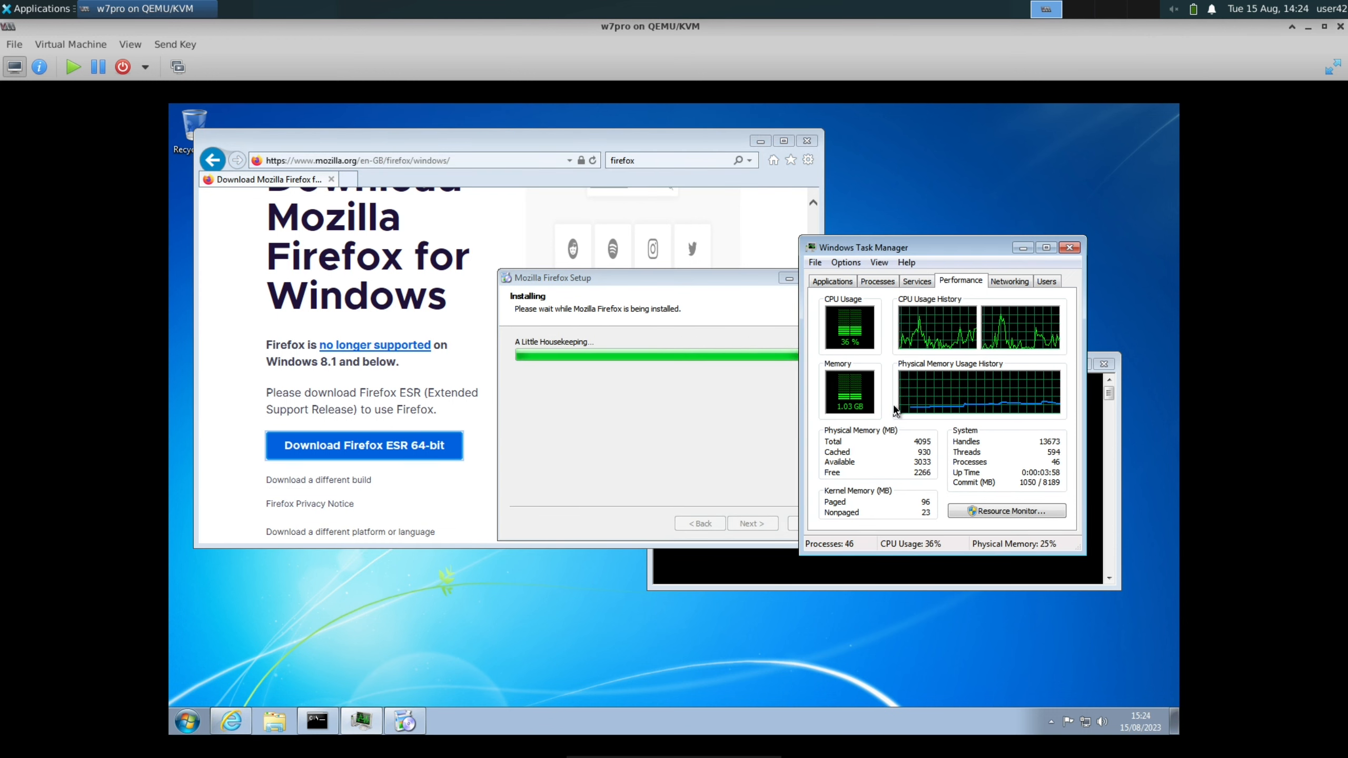
pyautogui.click(752, 523)
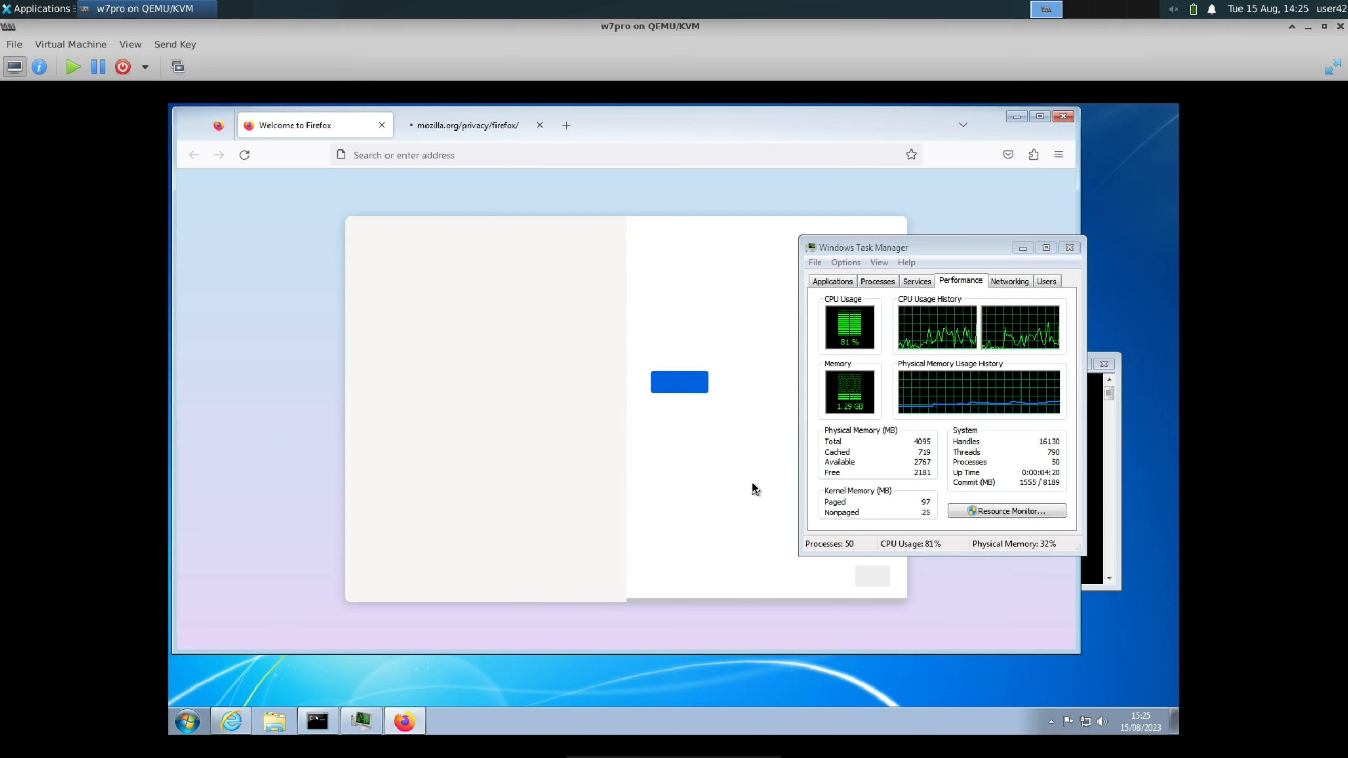
# Get past Firefox's welcome page, search for vscode, and download Visual Studio Code's x64 System Installer for Windows
pyautogui.click(698, 460)
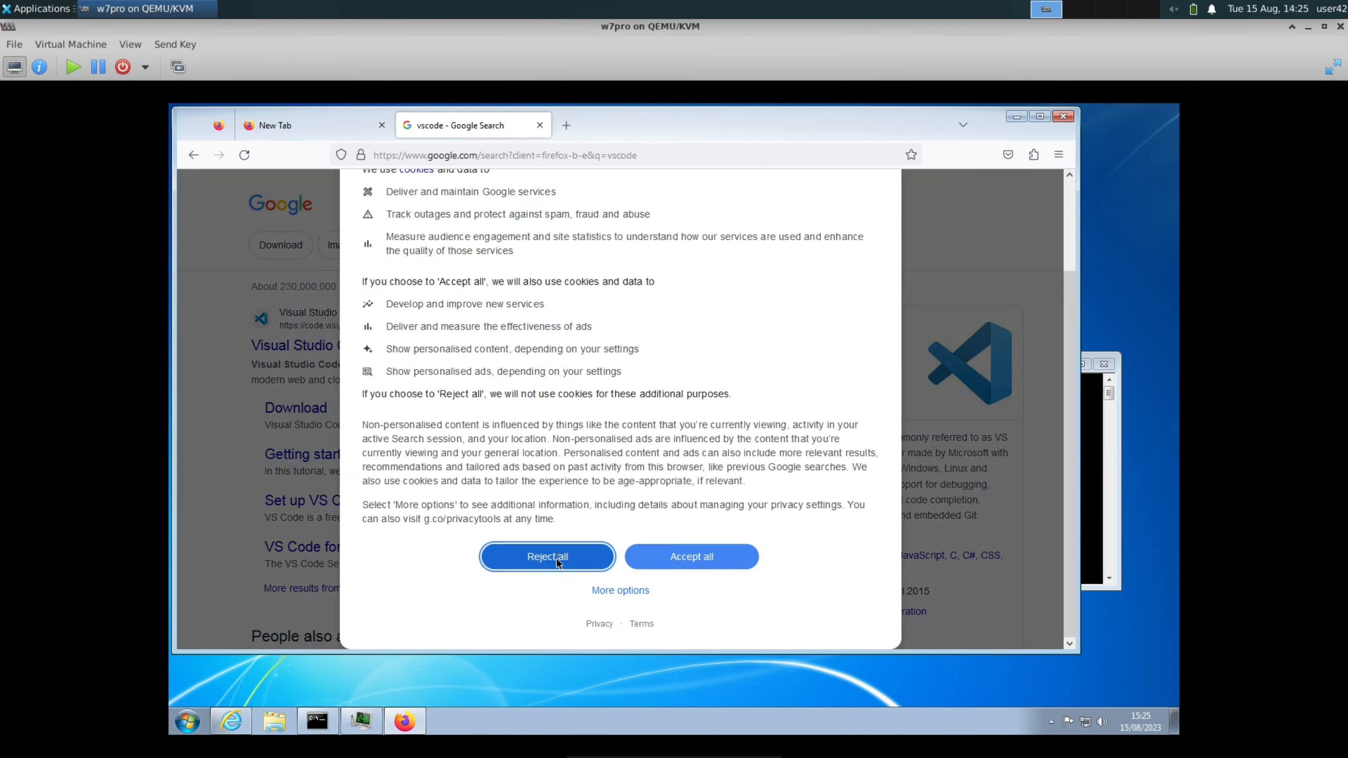
pyautogui.click(551, 557)
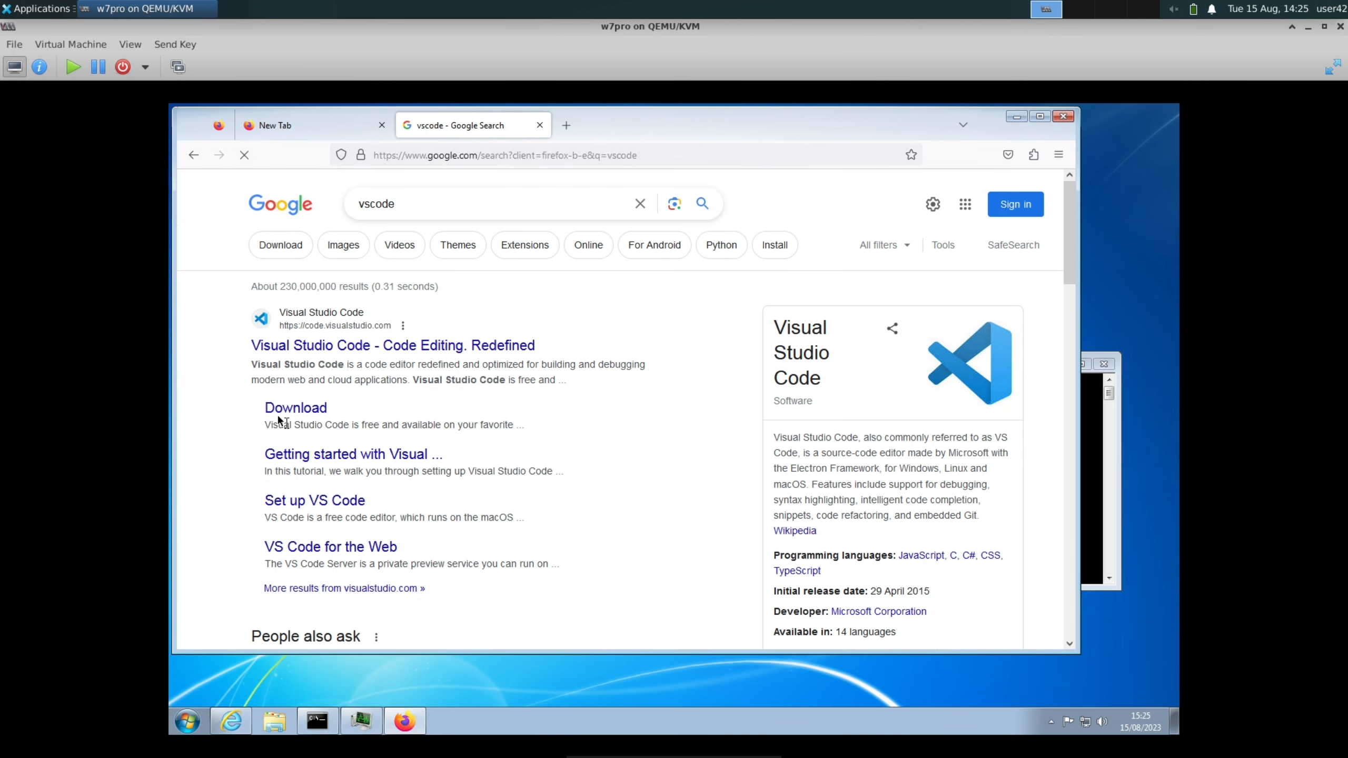
pyautogui.click(313, 410)
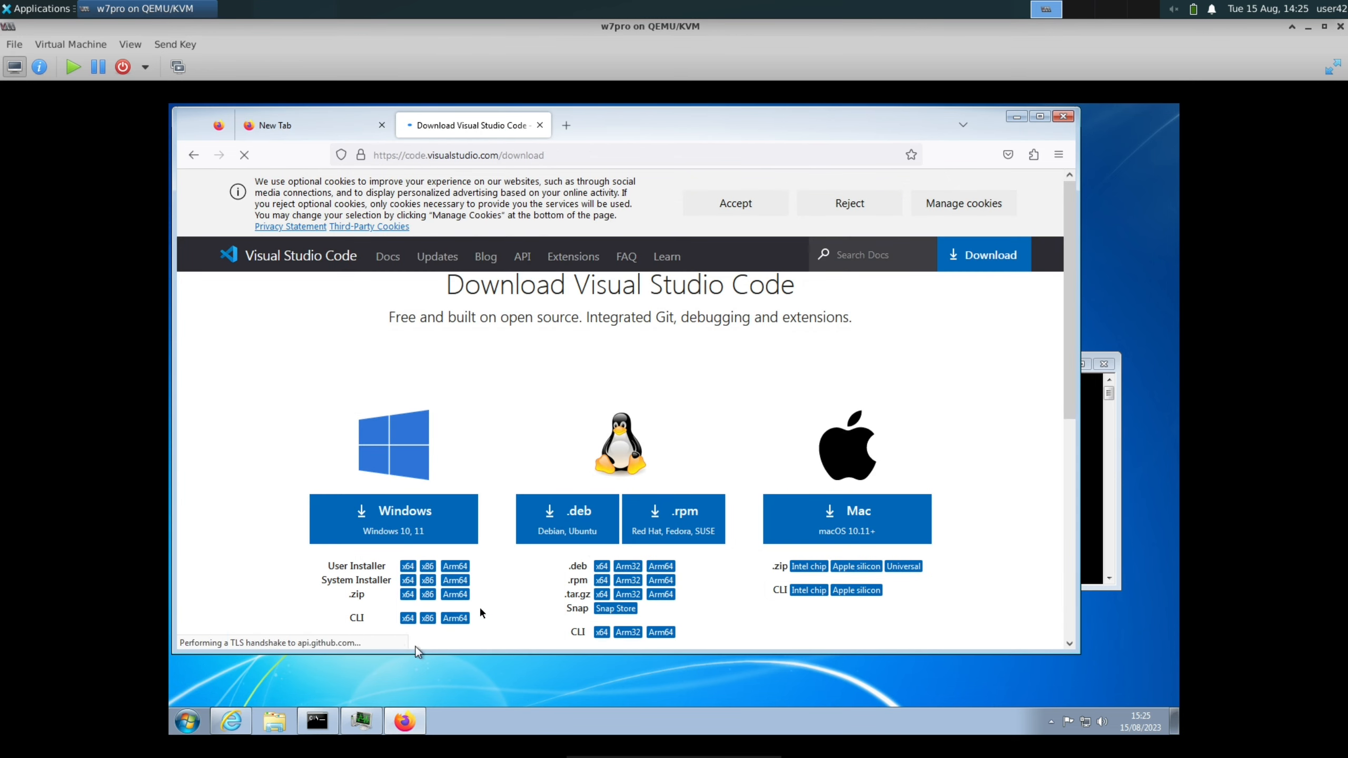
pyautogui.scroll(-2, 600, 550)
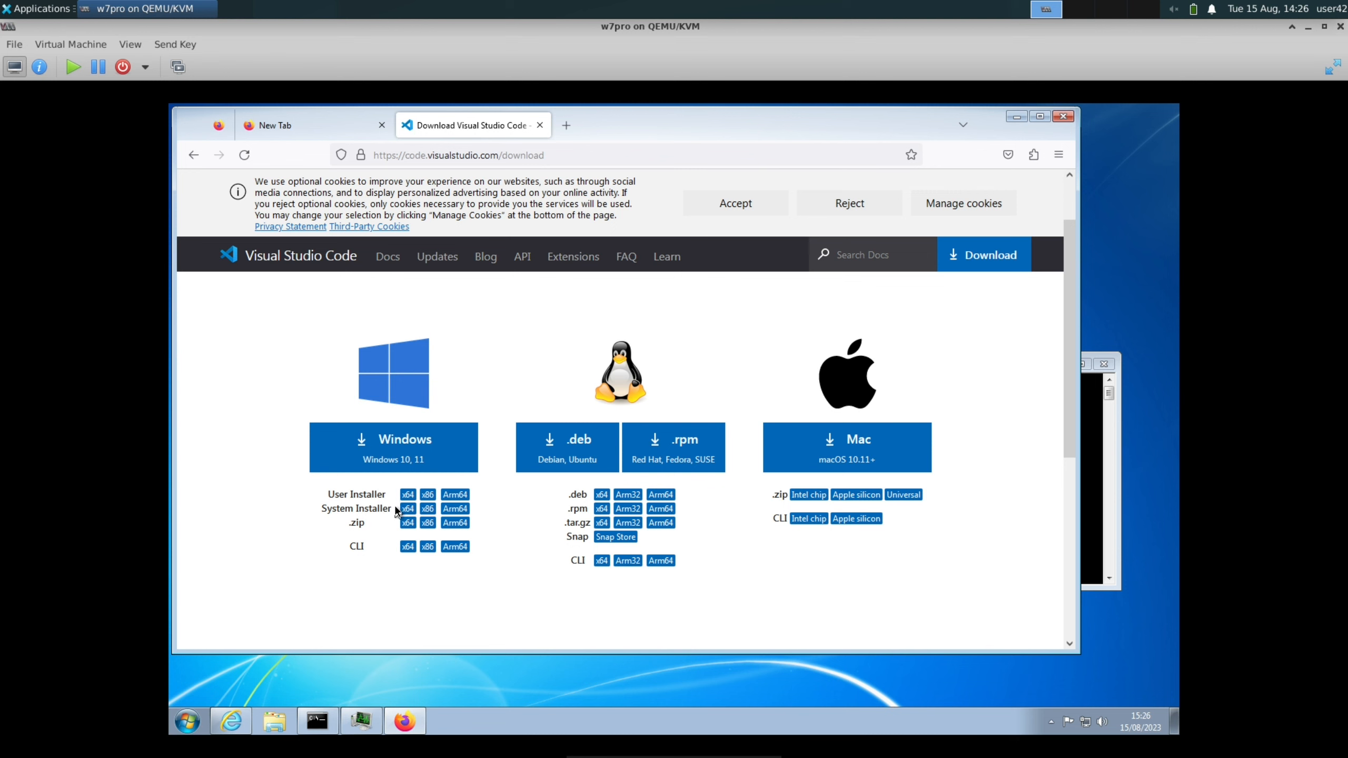
pyautogui.click(412, 510)
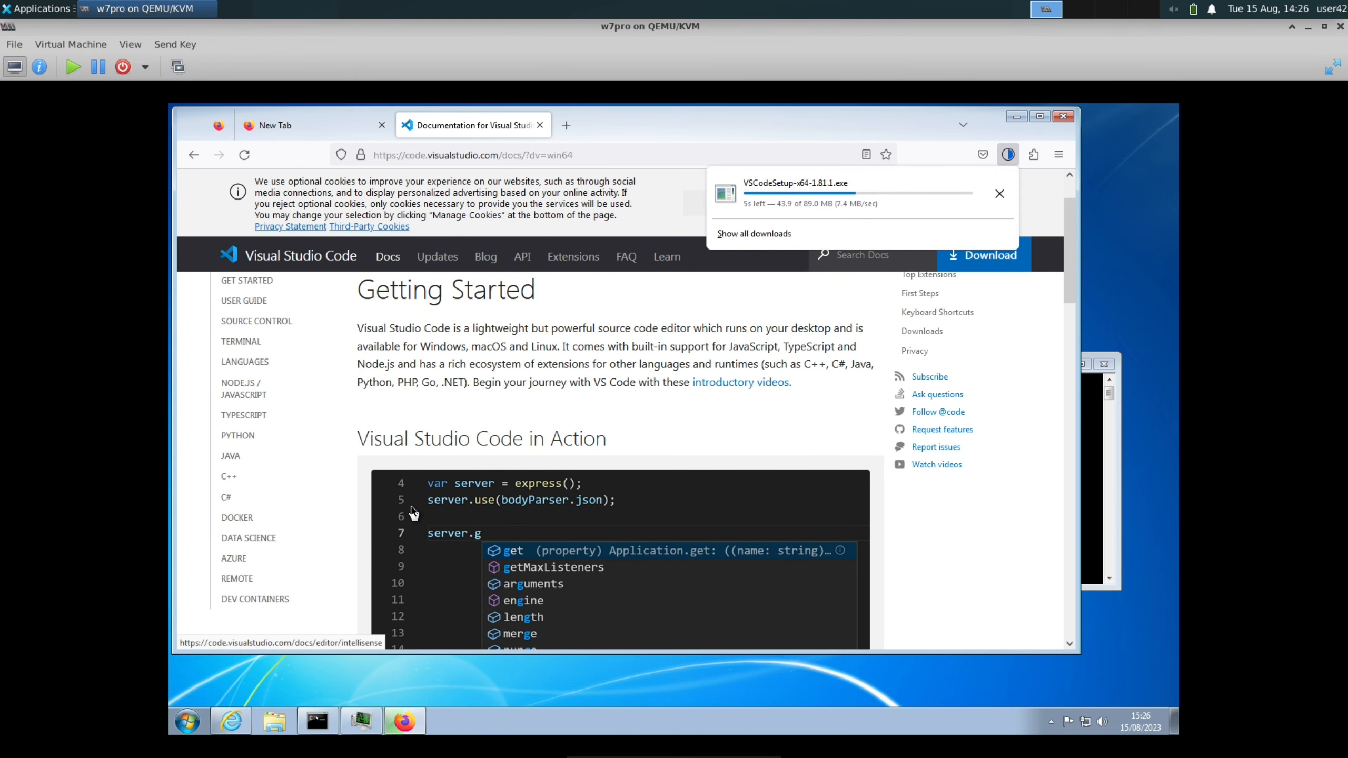
# Bring up Task Manager to check the Local Area Connection's network activity
pyautogui.click(377, 712)
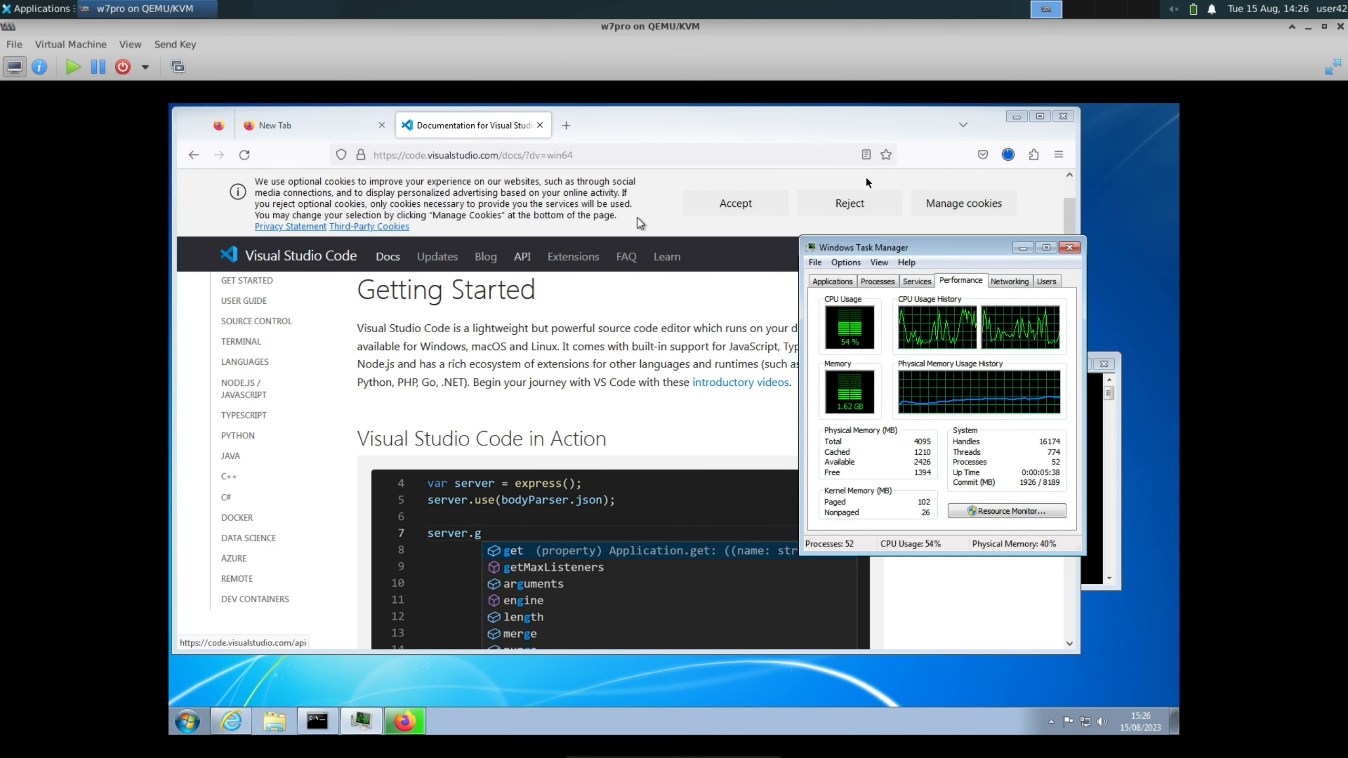
pyautogui.click(1020, 282)
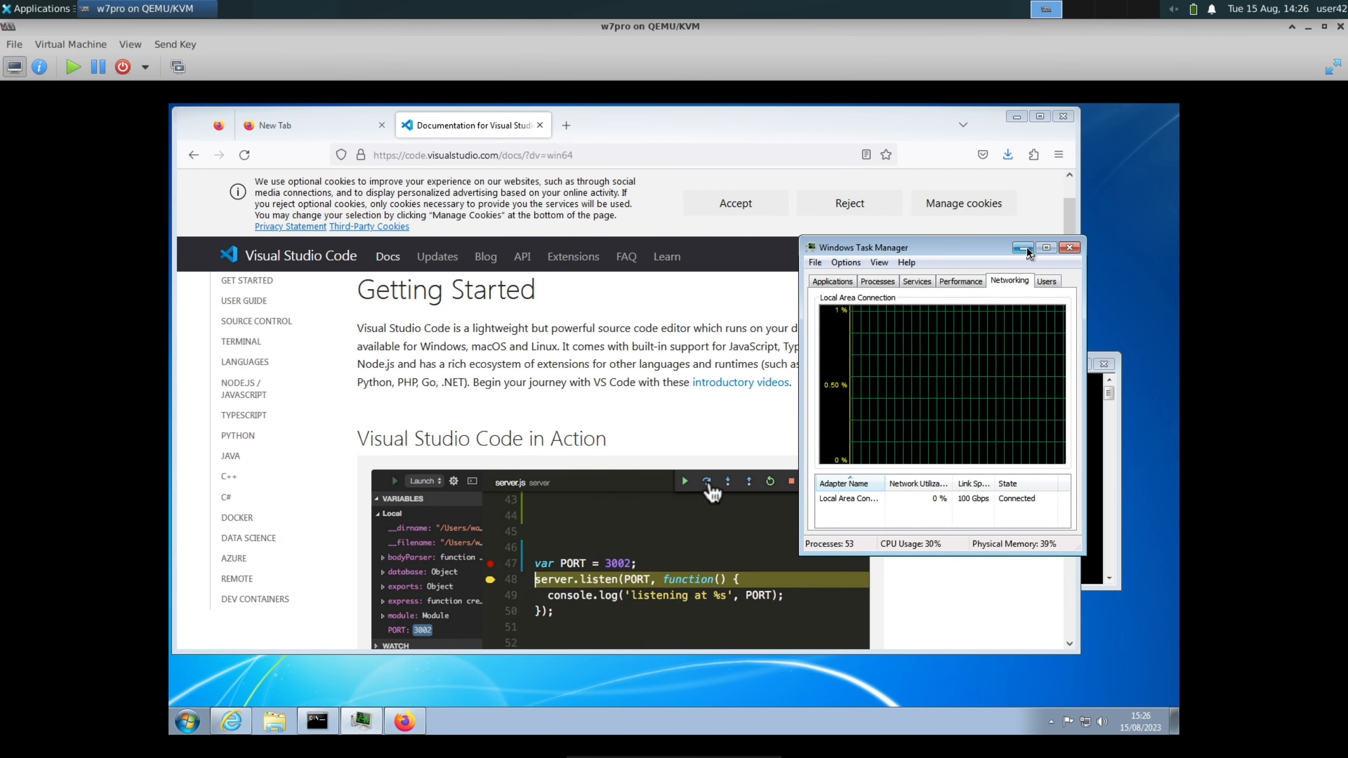
# Minimize Task Manager, try to run the downloaded VSCodeSetup-x64-1.81.1 installer from Firefox's downloads, and dismiss the error
pyautogui.click(1023, 248)
pyautogui.click(1008, 155)
pyautogui.click(986, 186)
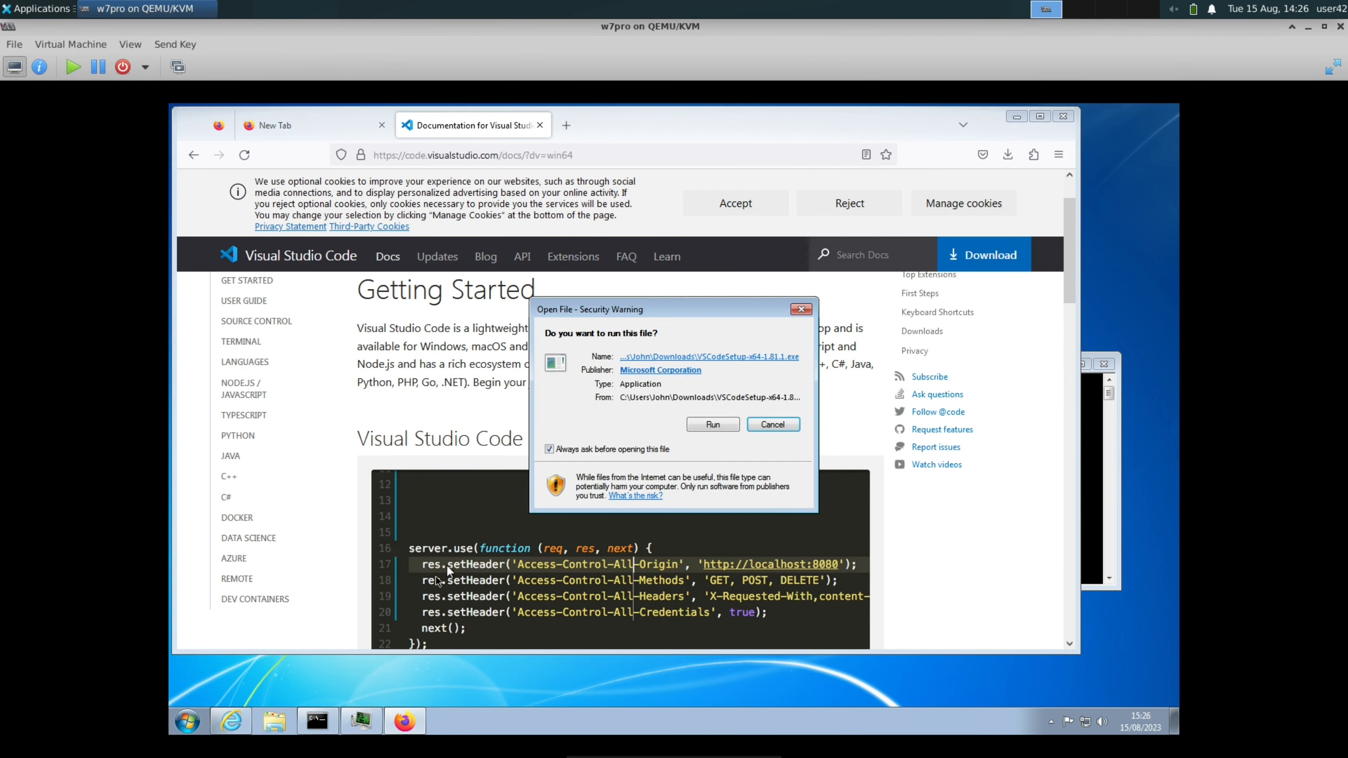
pyautogui.click(710, 423)
pyautogui.click(746, 424)
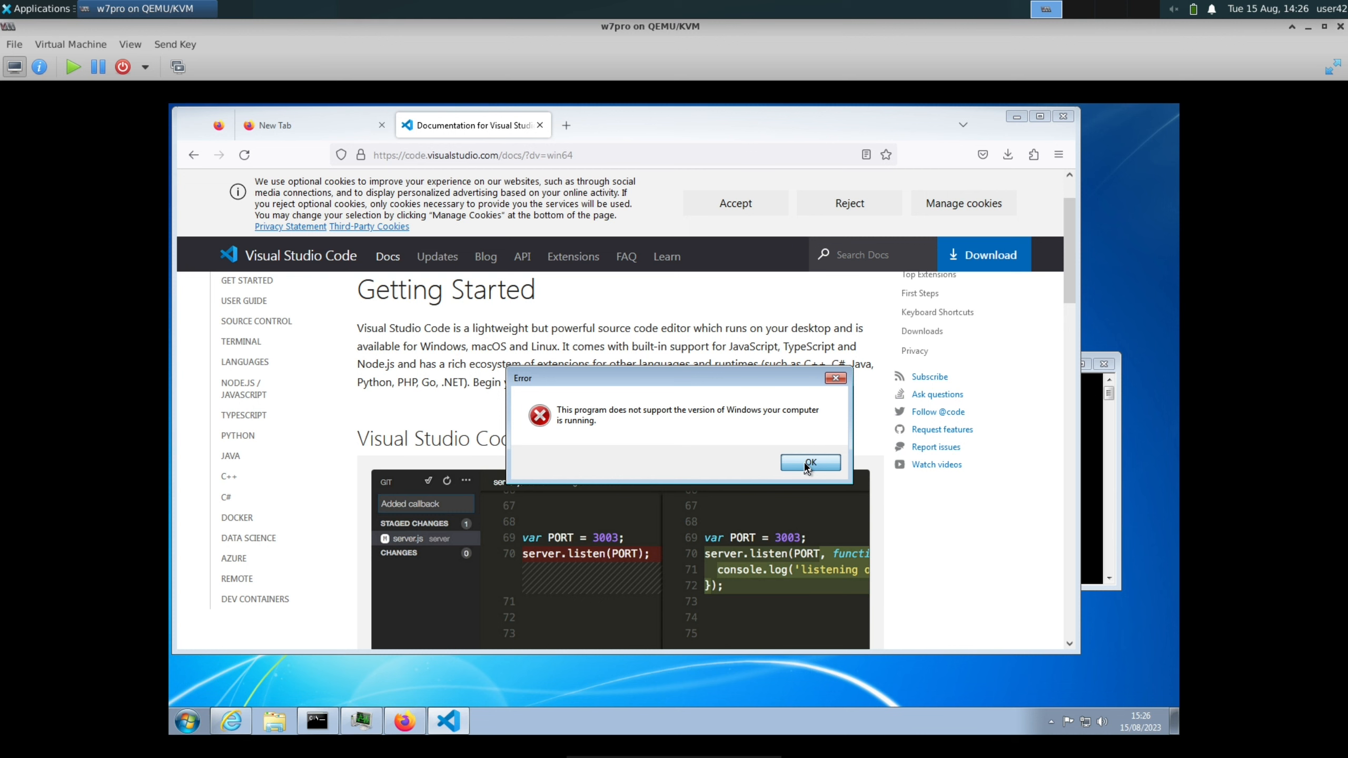
pyautogui.click(807, 463)
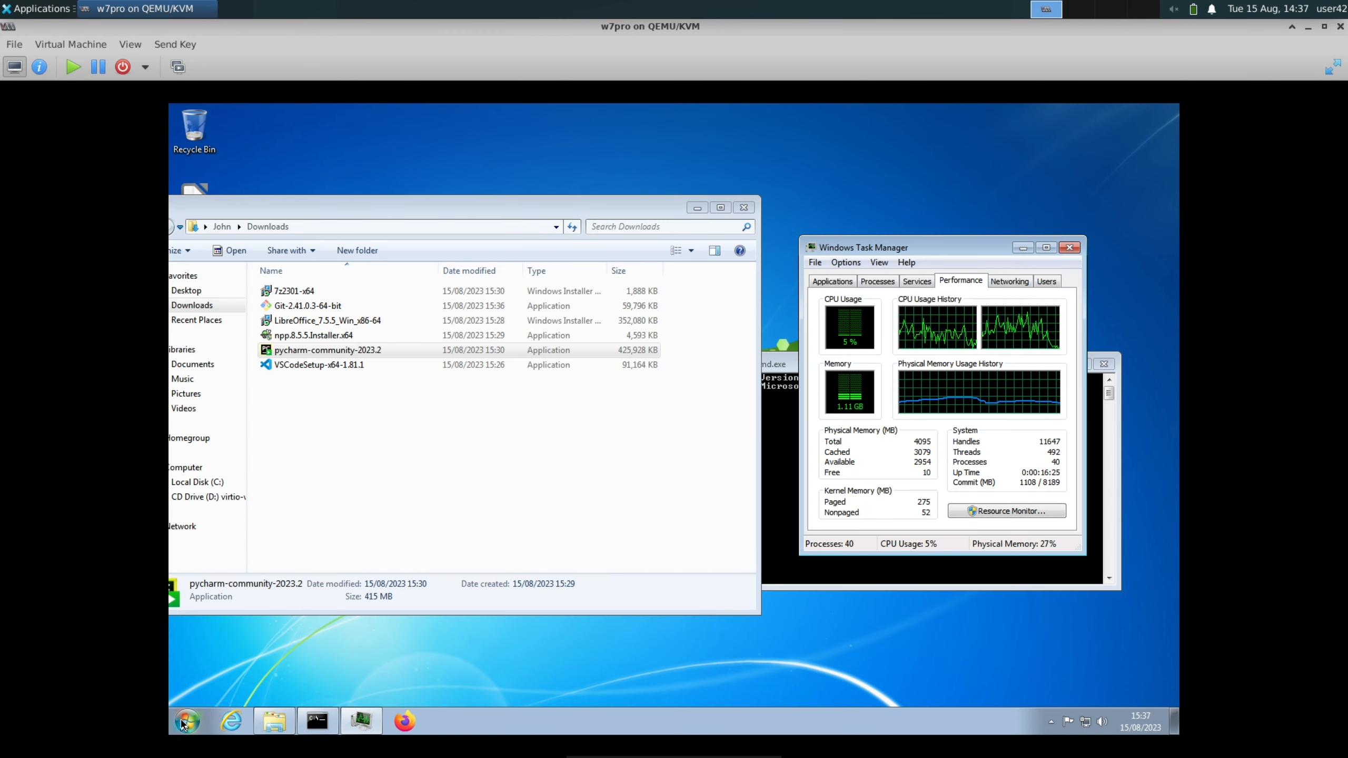
# Try to launch PyCharm Community Edition 2023.2 from the installed JetBrains programs and dismiss the error
pyautogui.click(187, 721)
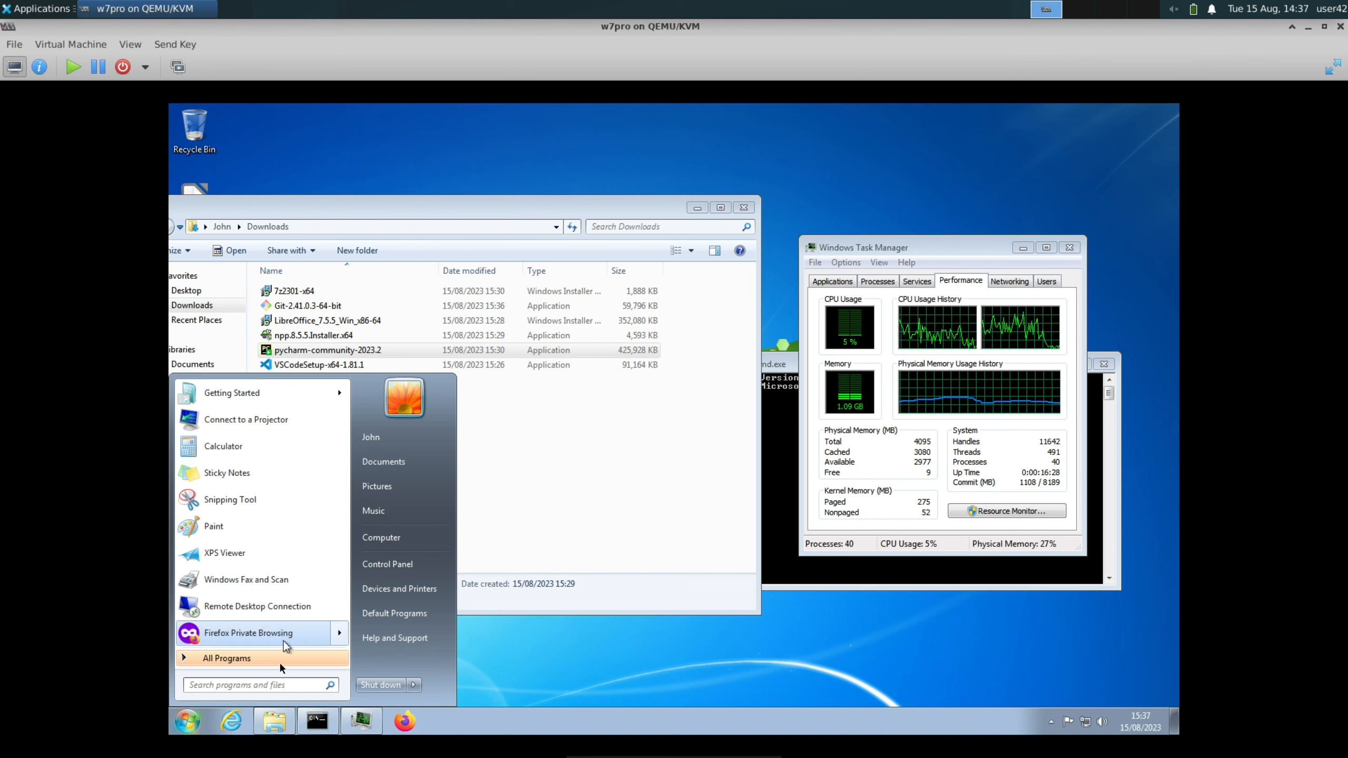
pyautogui.click(250, 658)
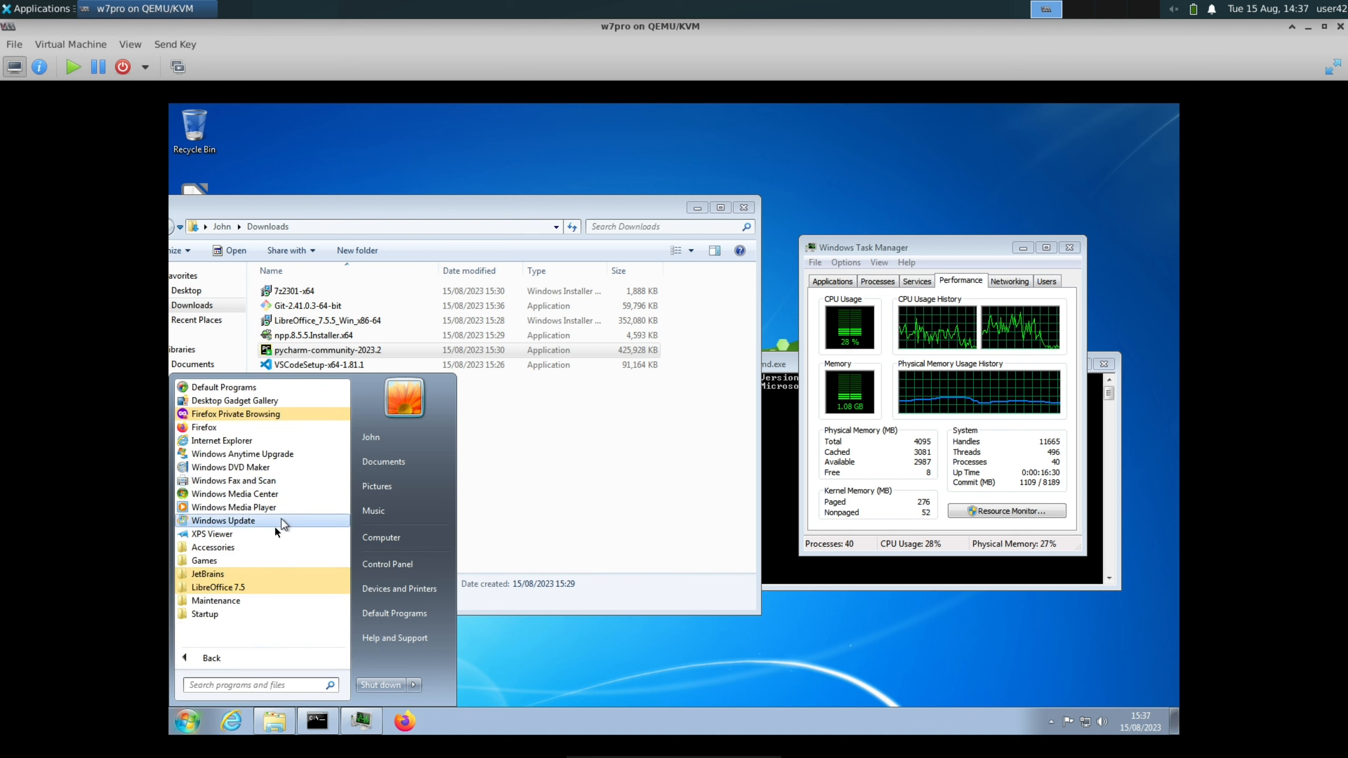
pyautogui.click(209, 575)
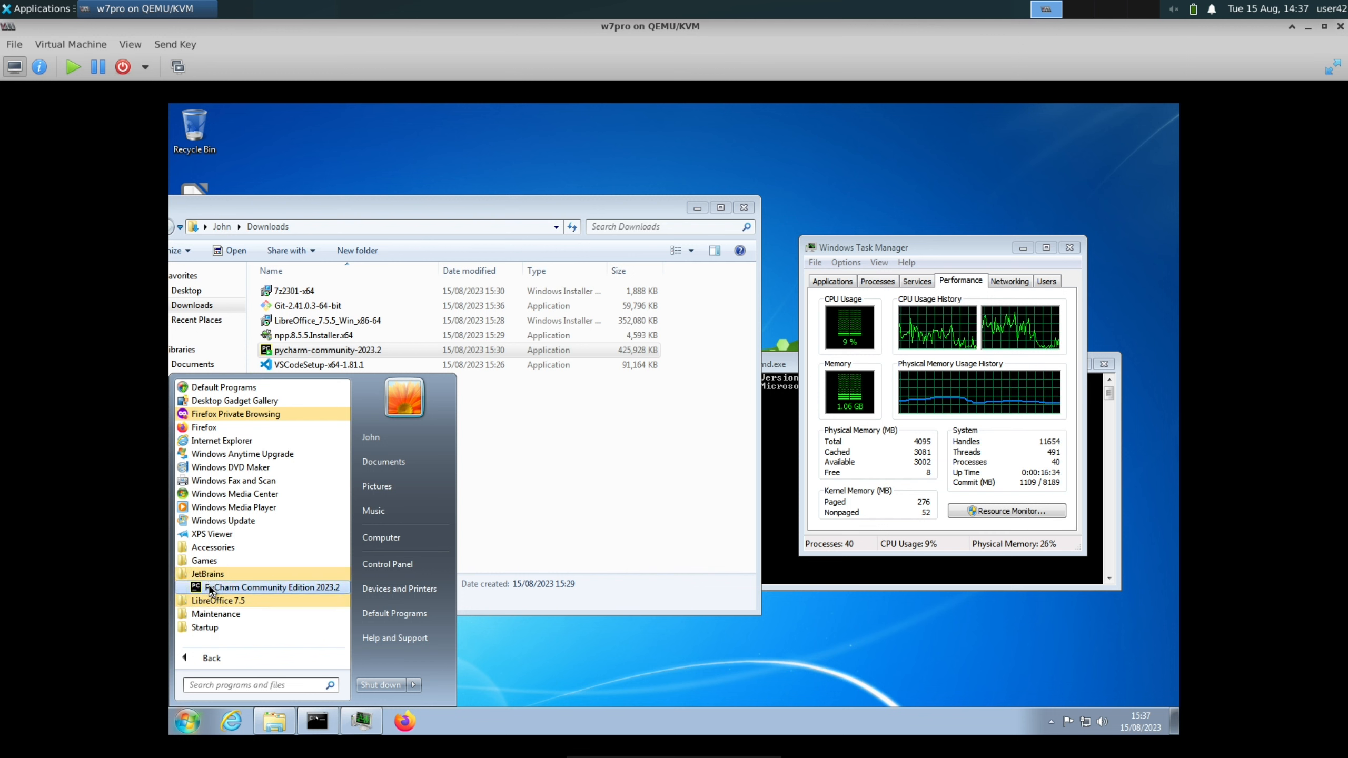
pyautogui.click(212, 587)
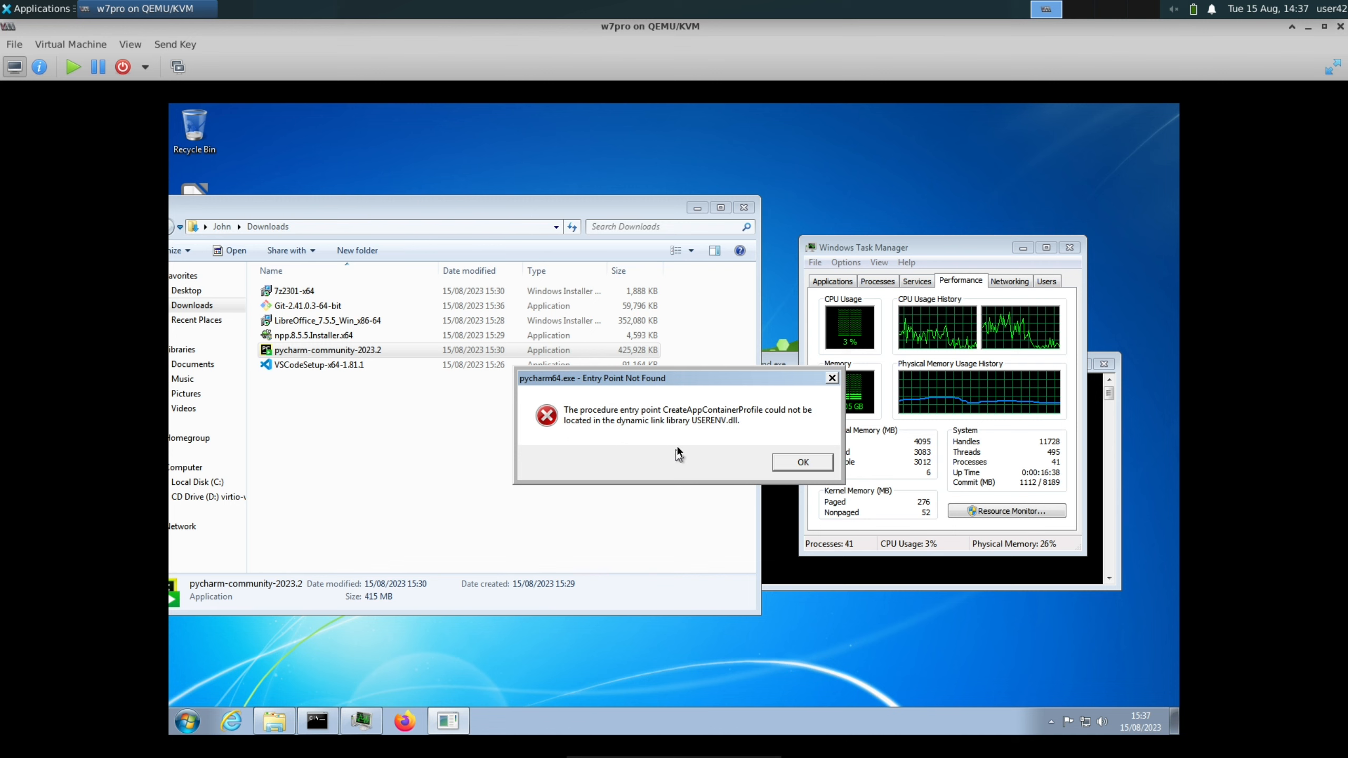
pyautogui.click(803, 462)
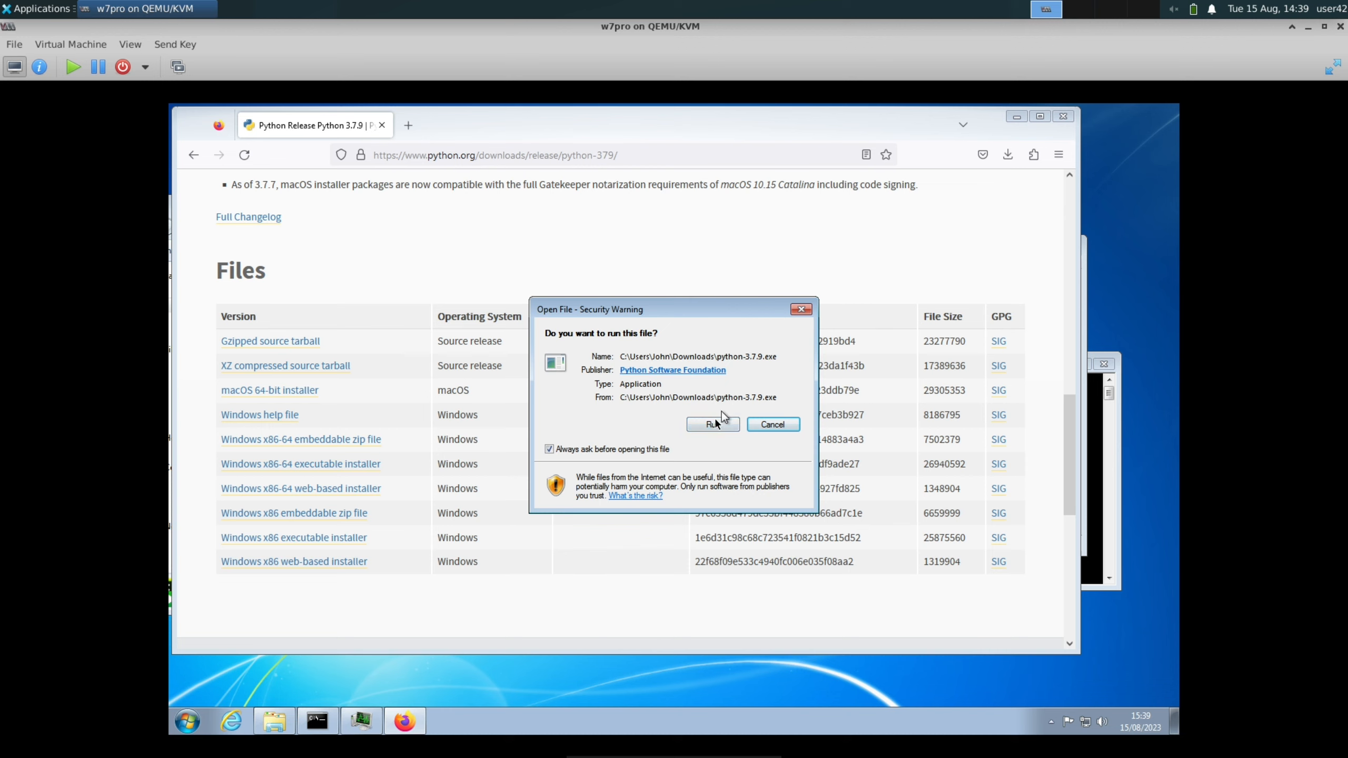
pyautogui.click(716, 423)
pyautogui.click(711, 447)
pyautogui.click(580, 531)
pyautogui.click(692, 375)
pyautogui.click(735, 427)
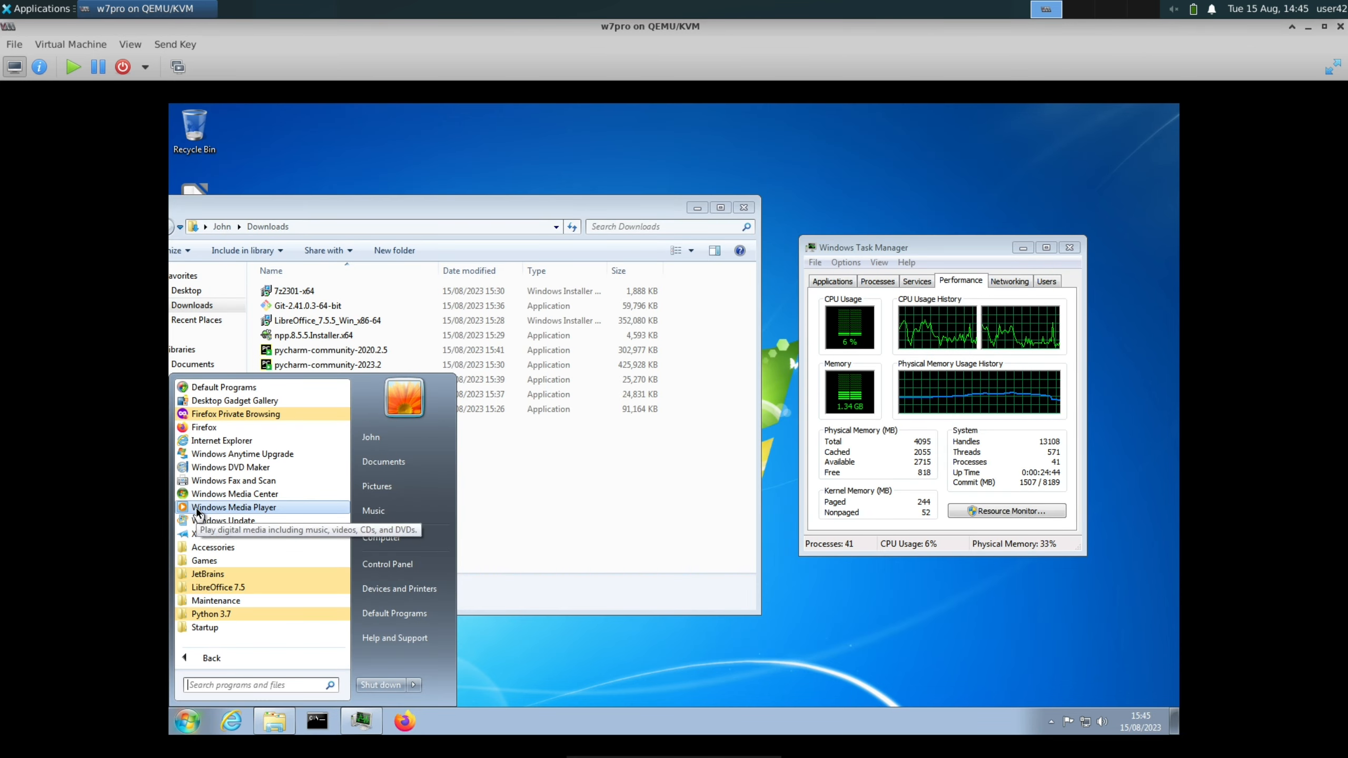
# Launch PyCharm Community Edition 2020.2.5 and get through its initial prompts, including the Data Sharing choice
pyautogui.click(238, 591)
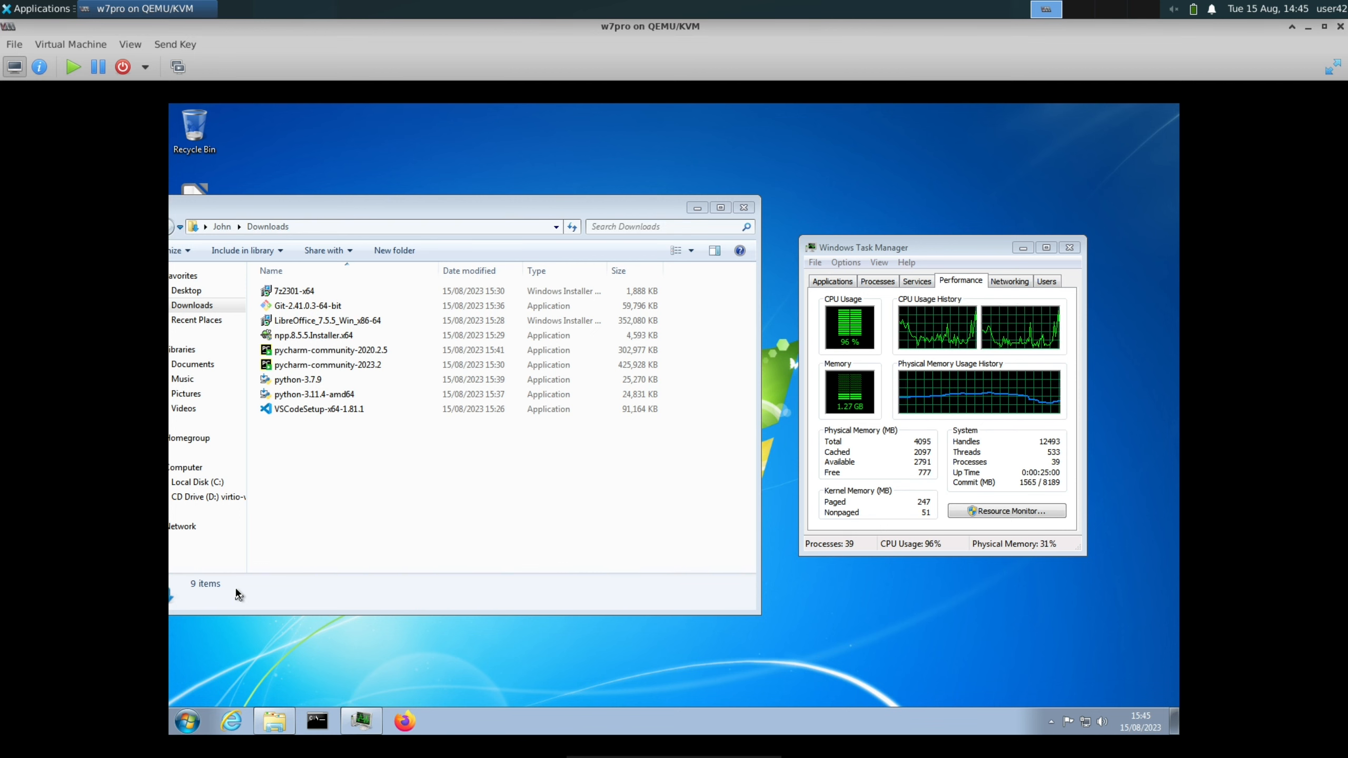
pyautogui.click(491, 524)
pyautogui.click(829, 550)
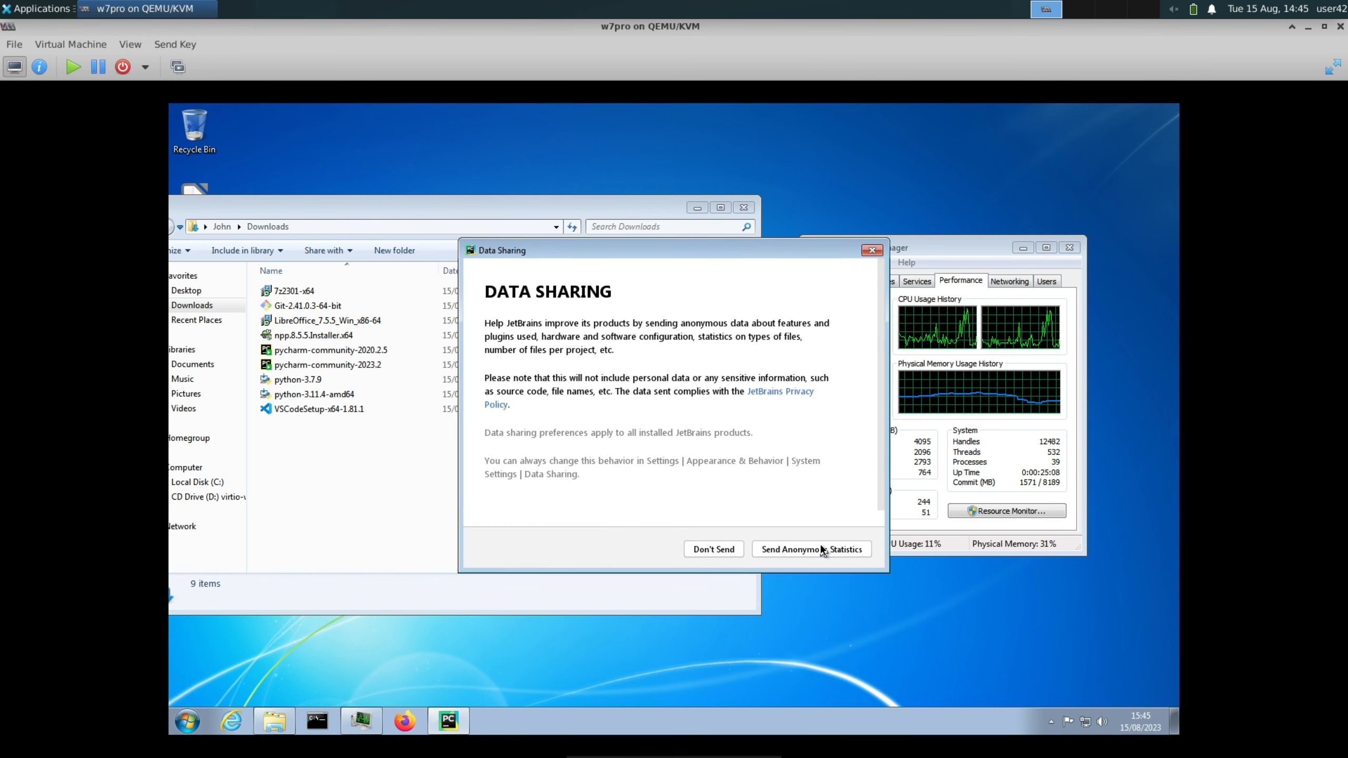
pyautogui.click(775, 550)
# Choose PyCharm's Light UI theme, finish the customization without adding featured plugins, and open the new project setup
pyautogui.click(690, 268)
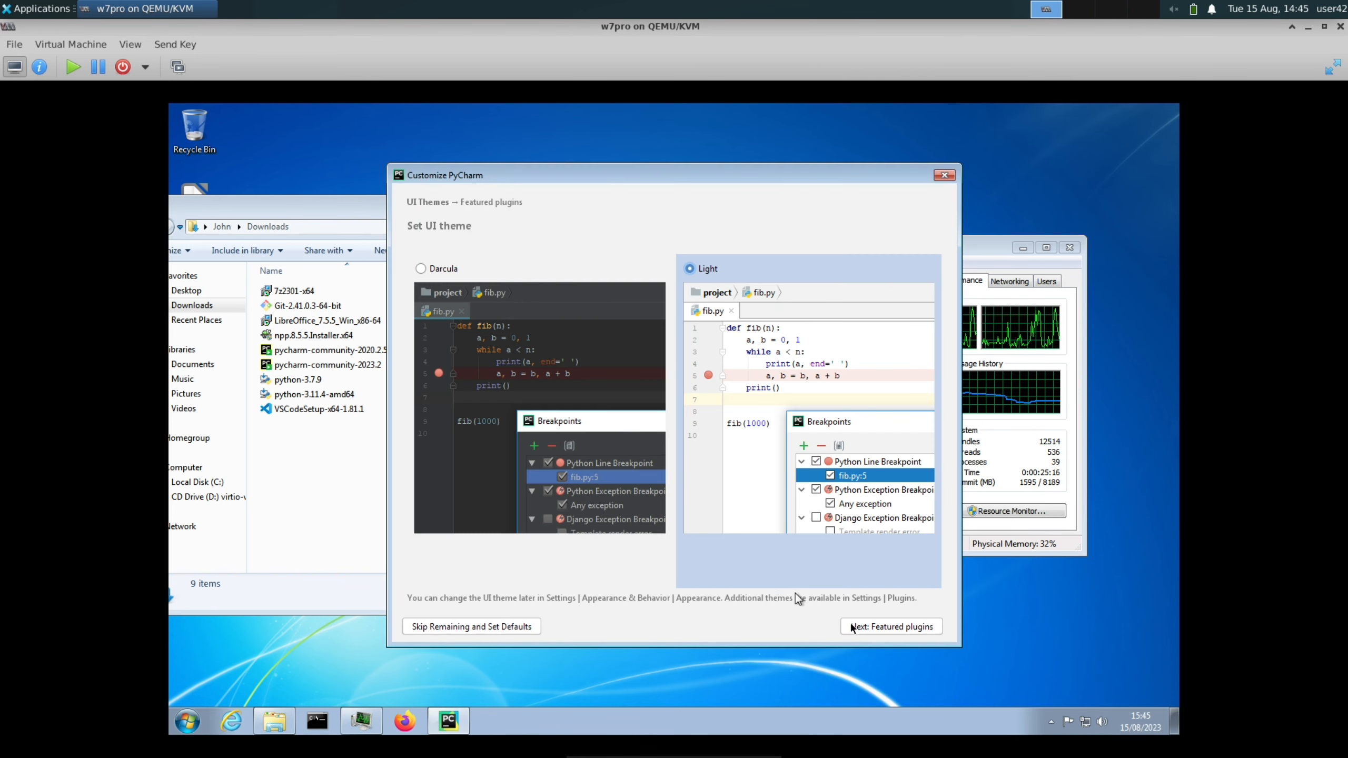
pyautogui.click(866, 631)
pyautogui.click(865, 628)
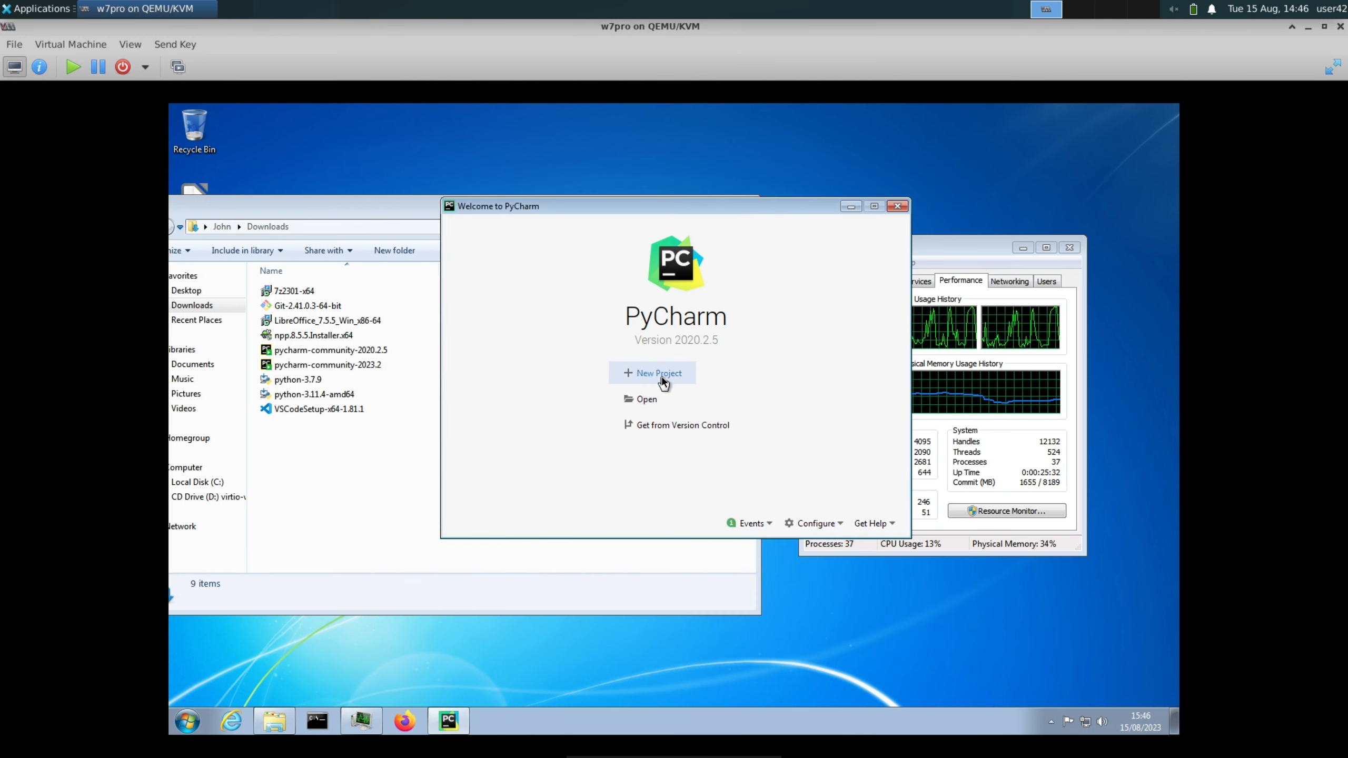
pyautogui.click(661, 378)
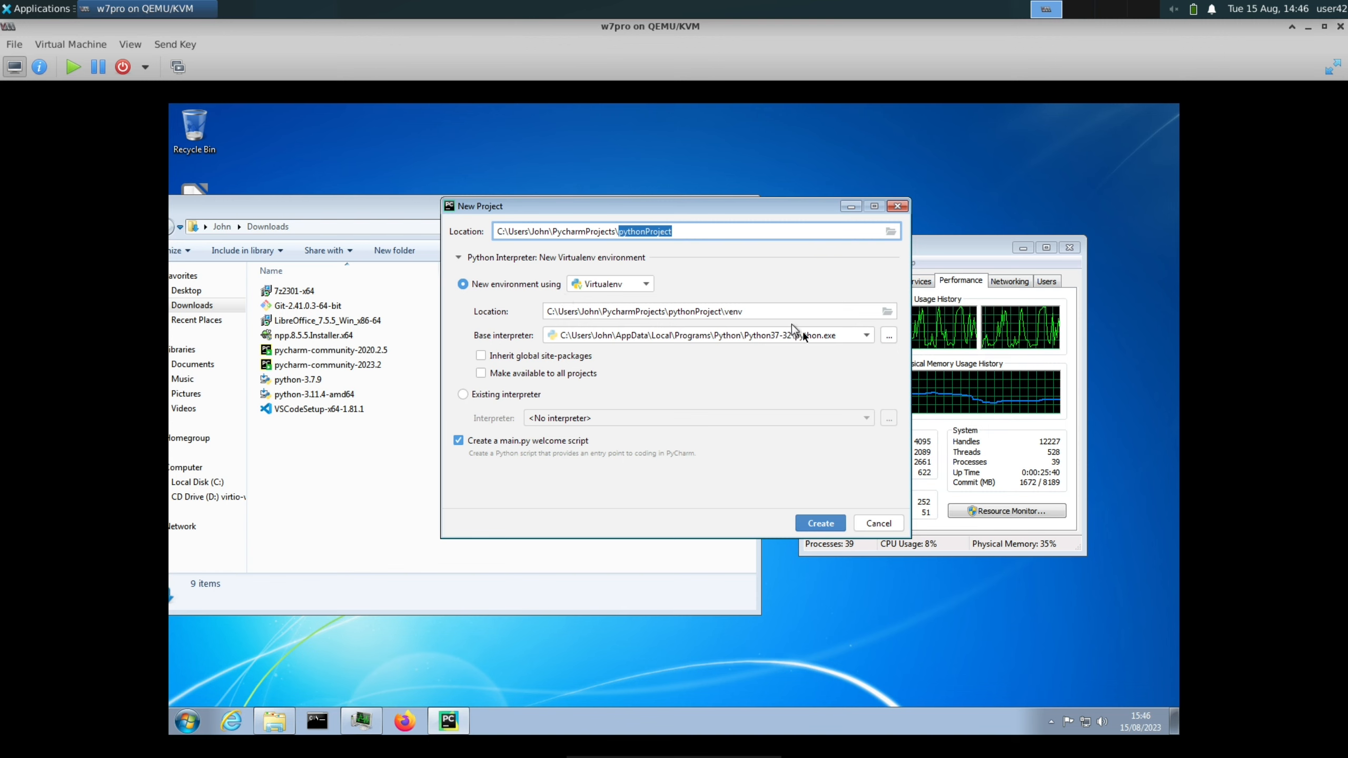